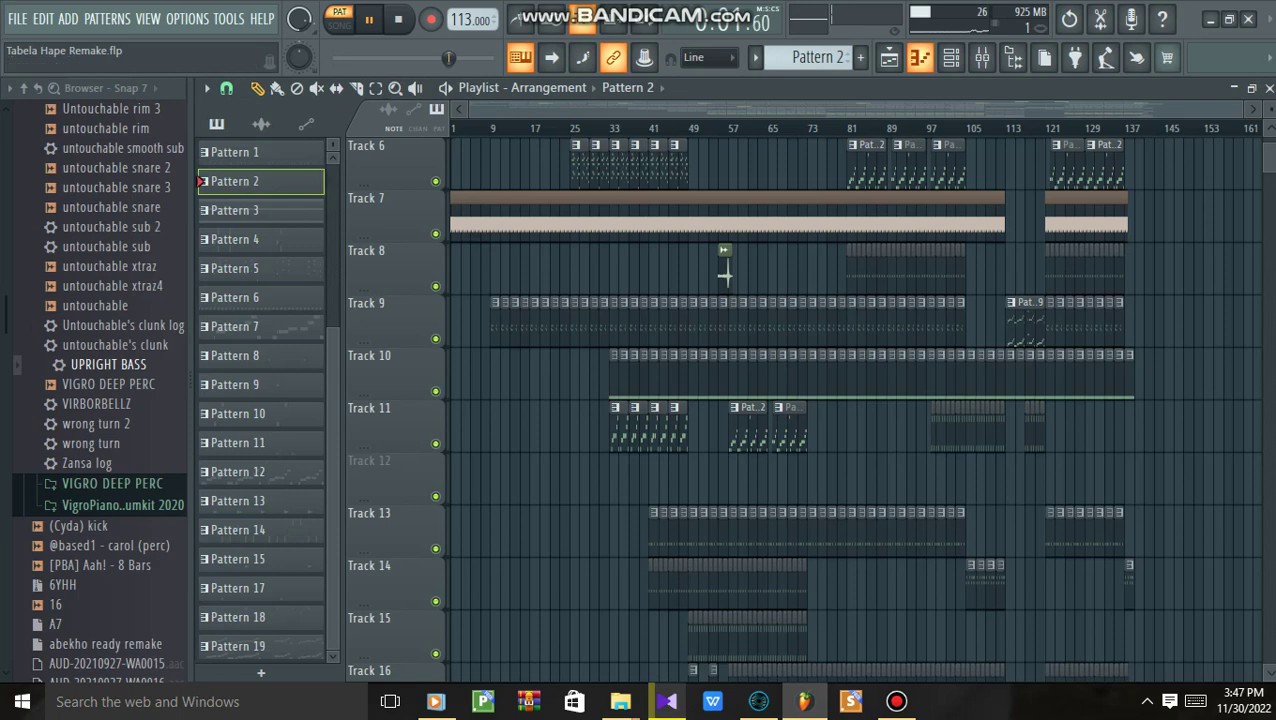
# Inspect Pattern 2's channel steps, and Pattern 3's Purity instrument together with the Fruity parametric EQ 2 on its mixer track
pyautogui.click(951, 57)
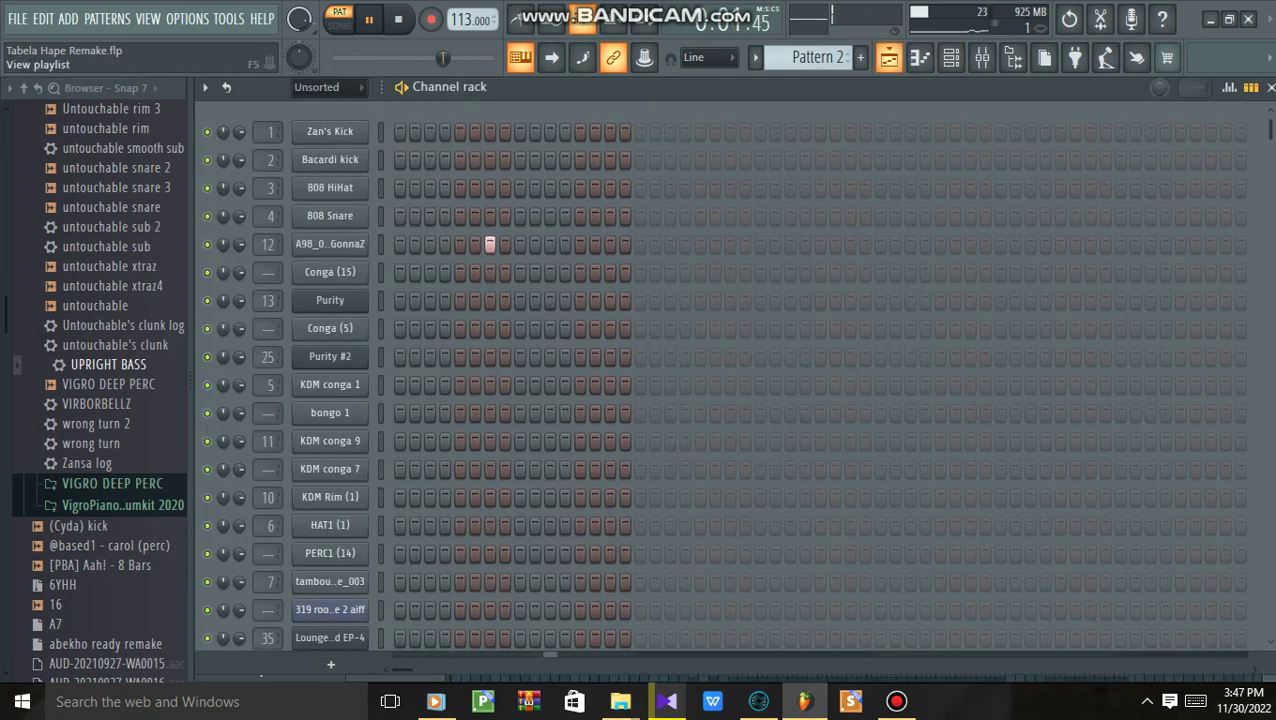
pyautogui.click(889, 57)
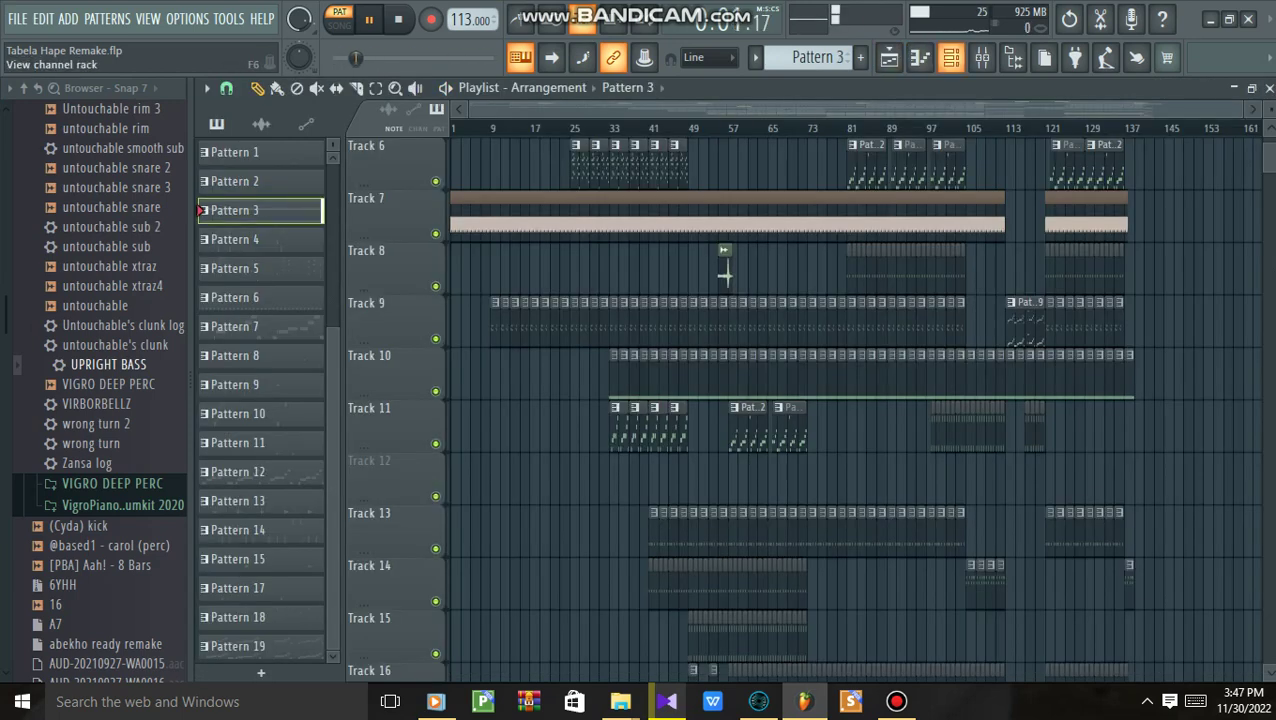
pyautogui.press('F6')
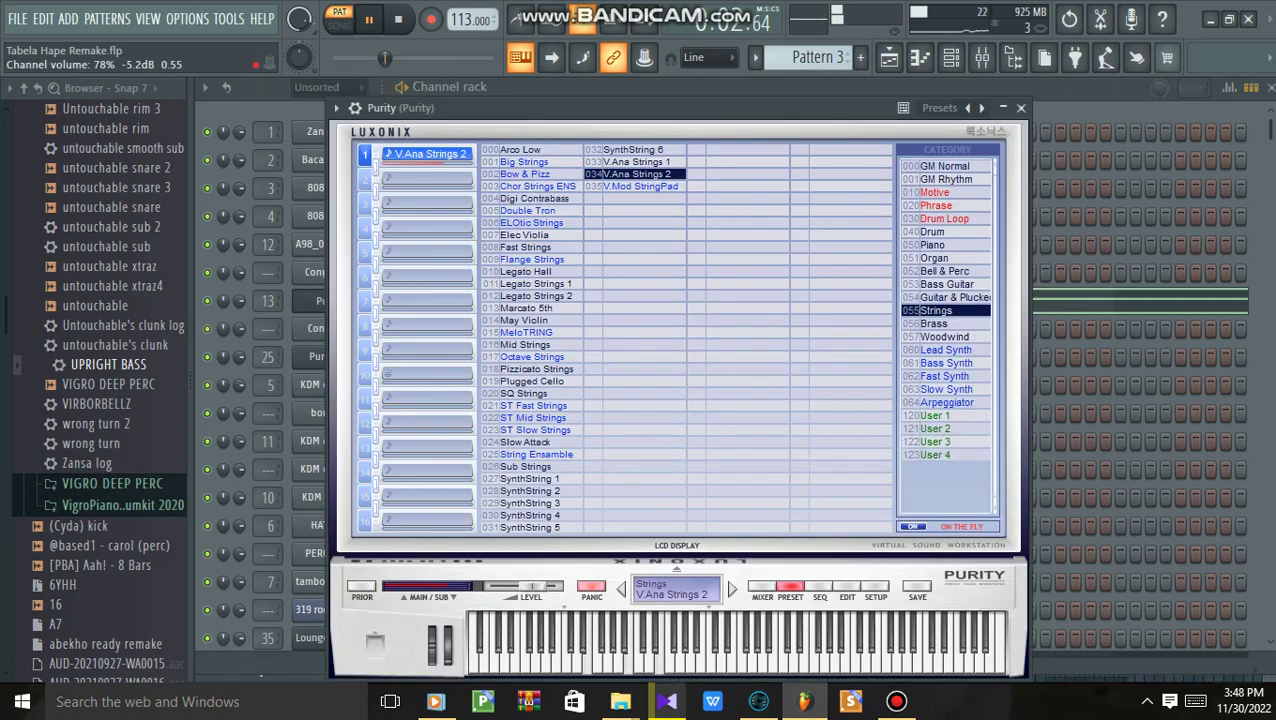
pyautogui.press('F6')
pyautogui.doubleClick(270, 300)
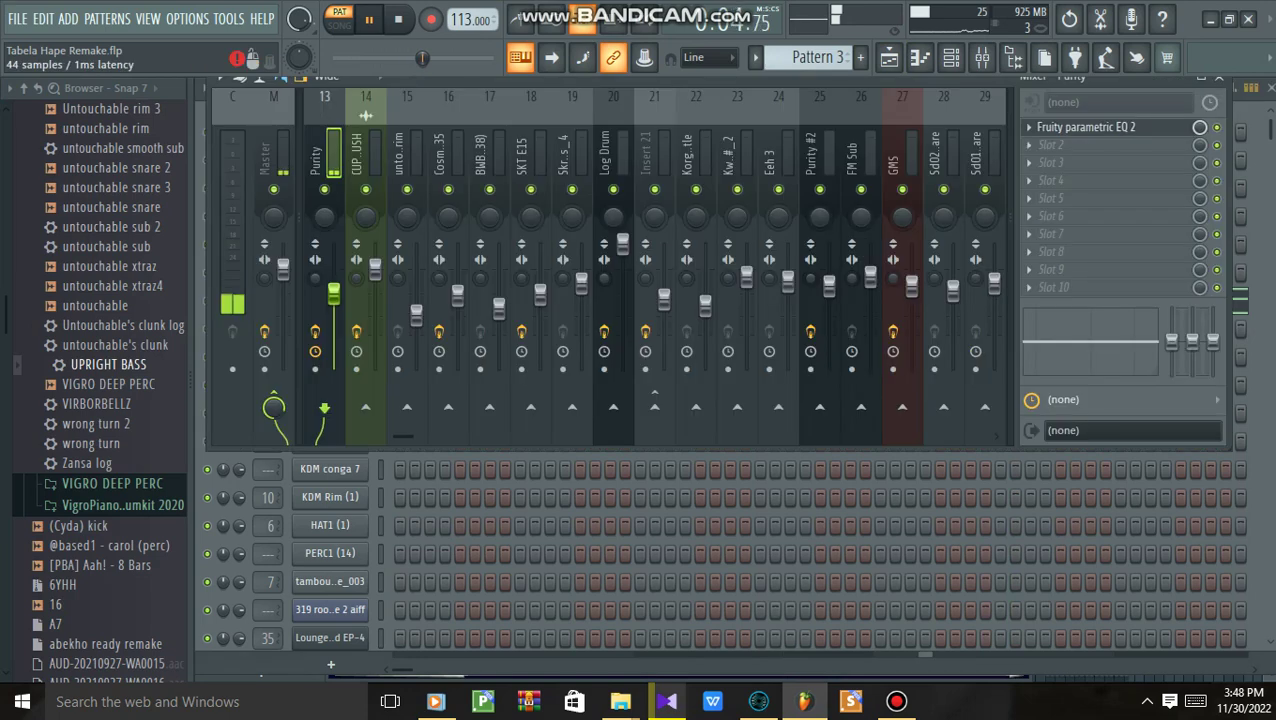
pyautogui.click(1086, 127)
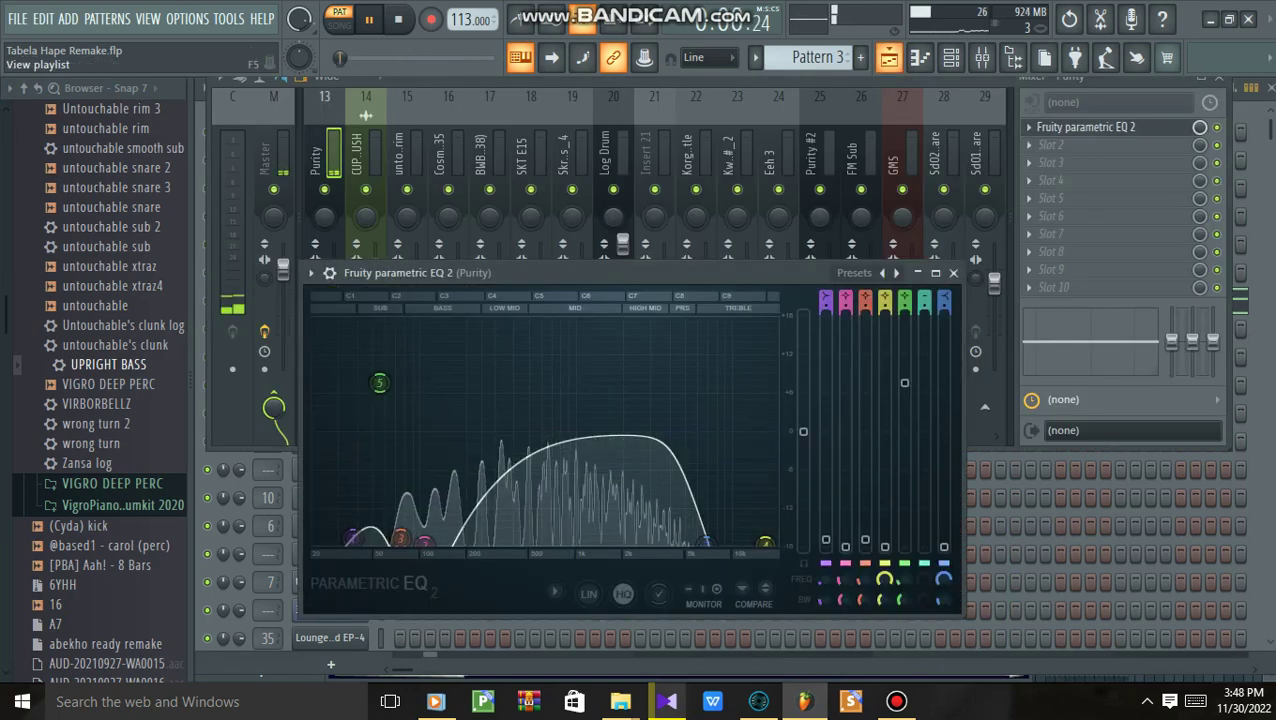
# Switch to Pattern 4 and examine its percussion channels and rim steps in the channel rack
pyautogui.click(888, 57)
pyautogui.click(849, 265)
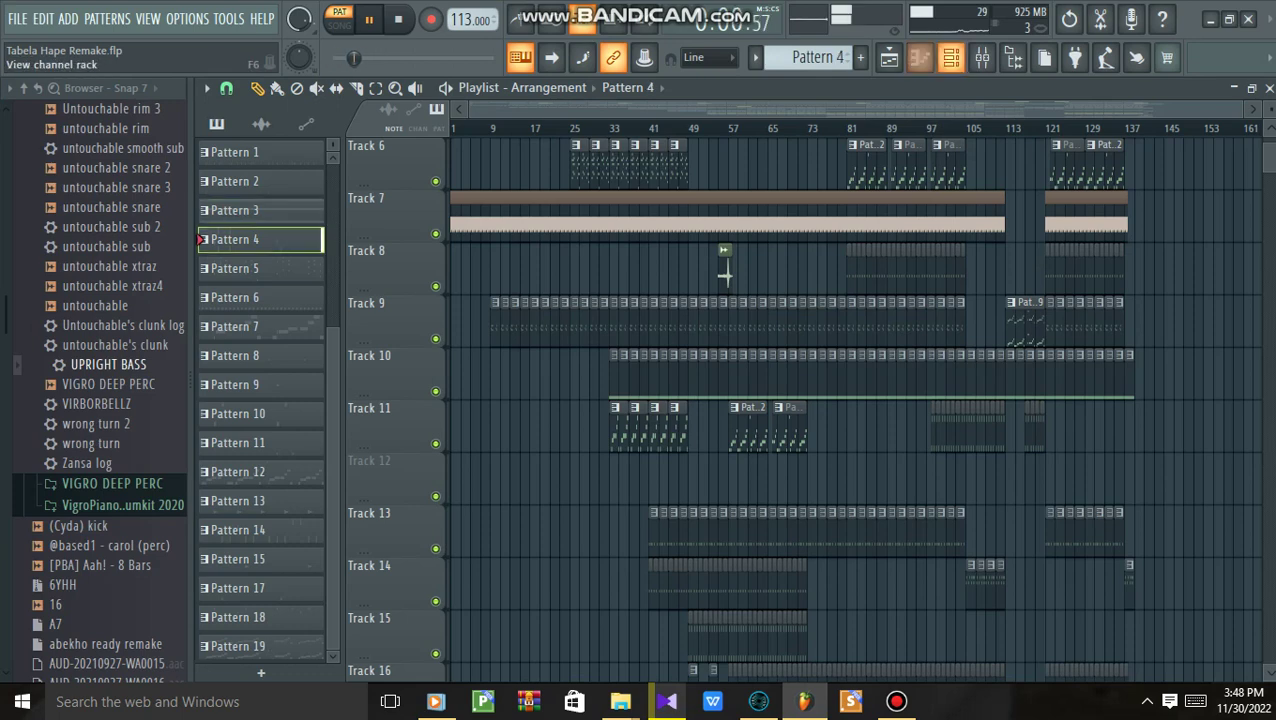
pyautogui.click(951, 57)
pyautogui.scroll(-6, 510, 384)
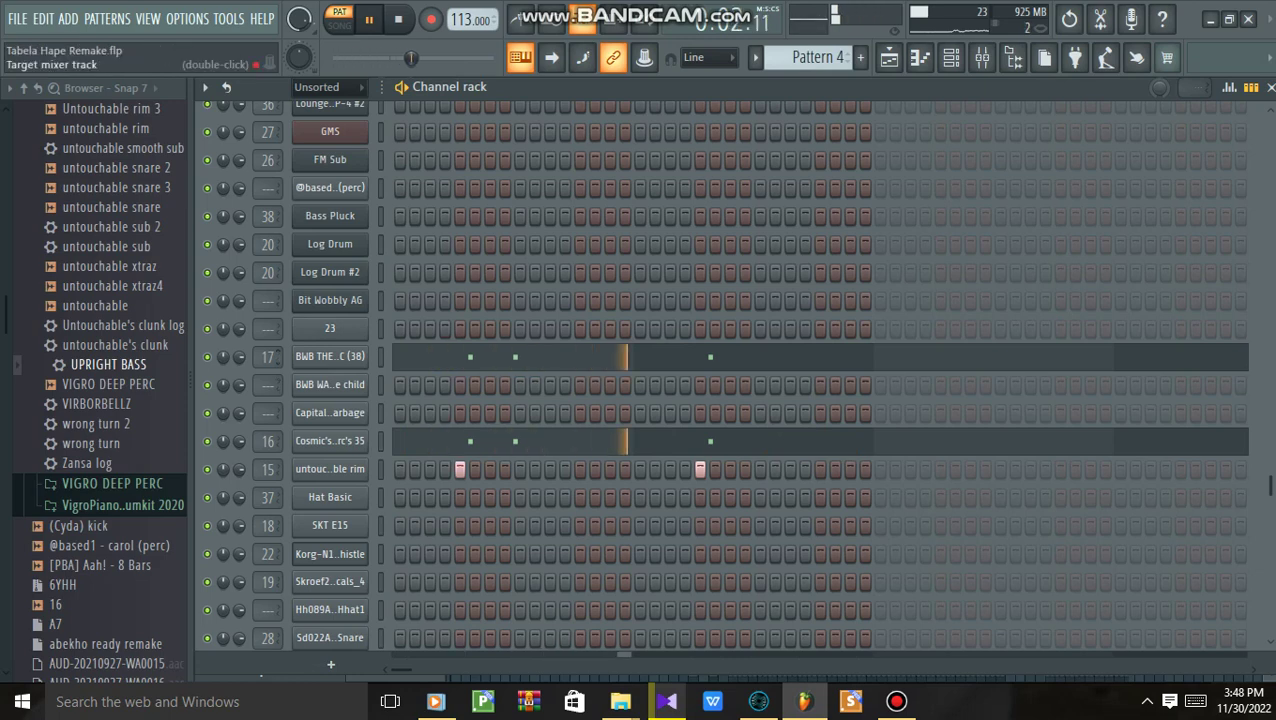
# Select Pattern 5 and examine the programs used in its Lounge Lizard EP-4 and Lounge Lizard EP-4 #2 instruments
pyautogui.click(889, 57)
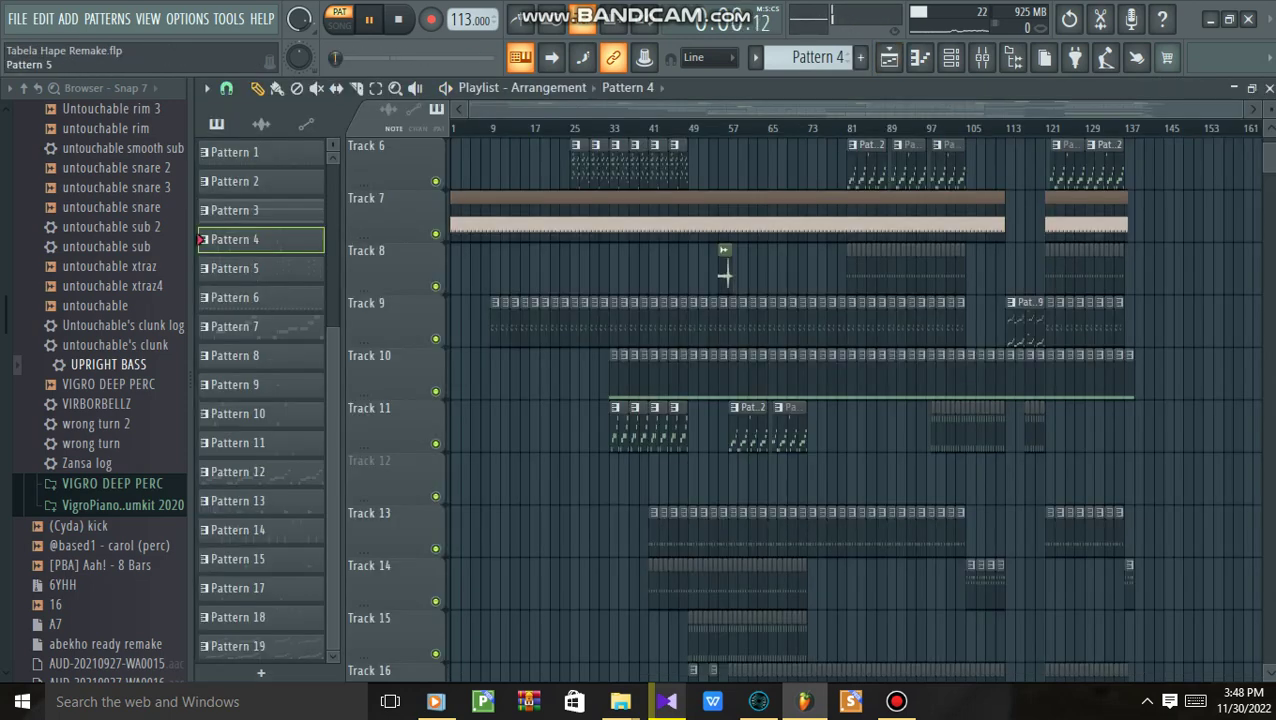
pyautogui.click(260, 268)
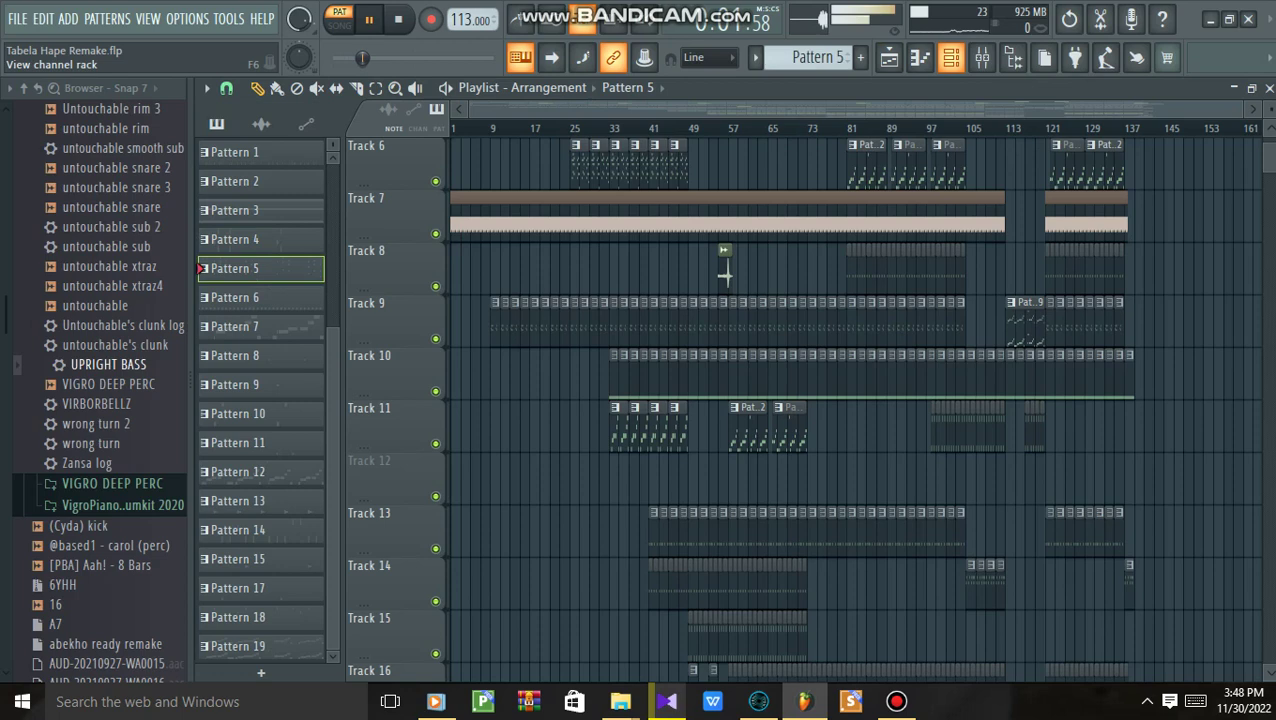
pyautogui.press('F6')
pyautogui.scroll(6, 820, 370)
pyautogui.scroll(-6, 820, 370)
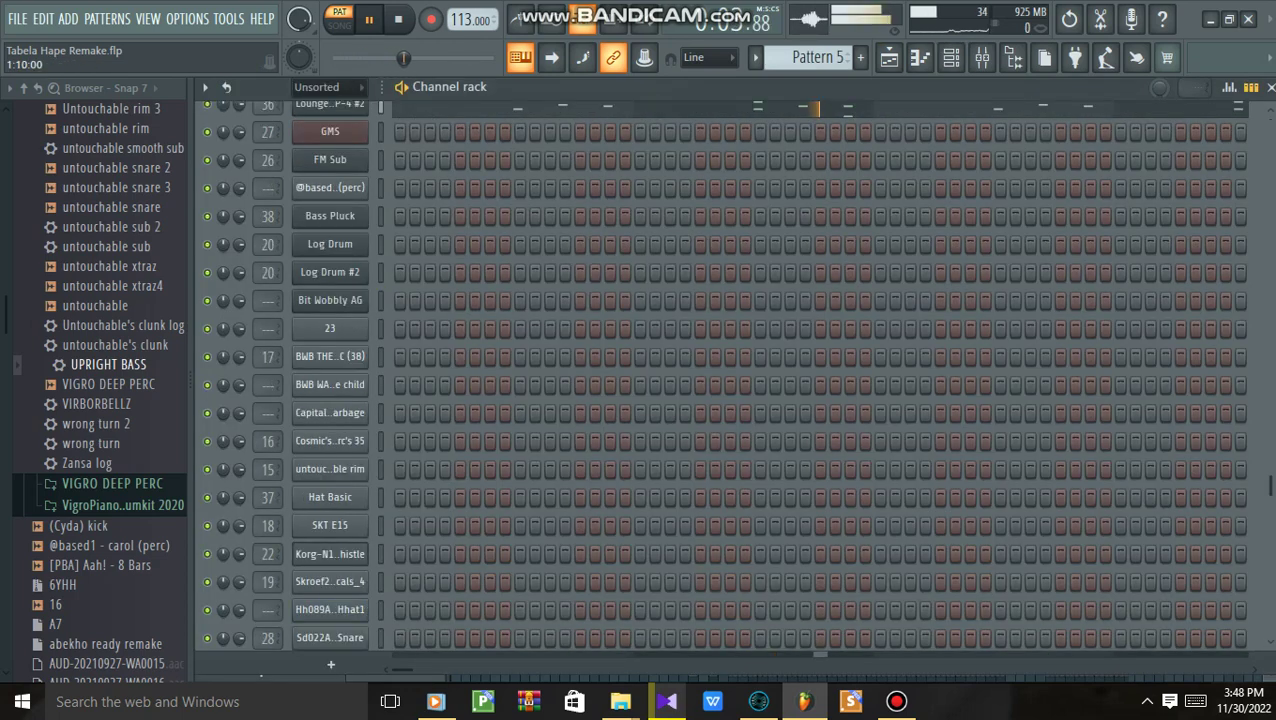
pyautogui.scroll(3, 820, 370)
pyautogui.click(329, 356)
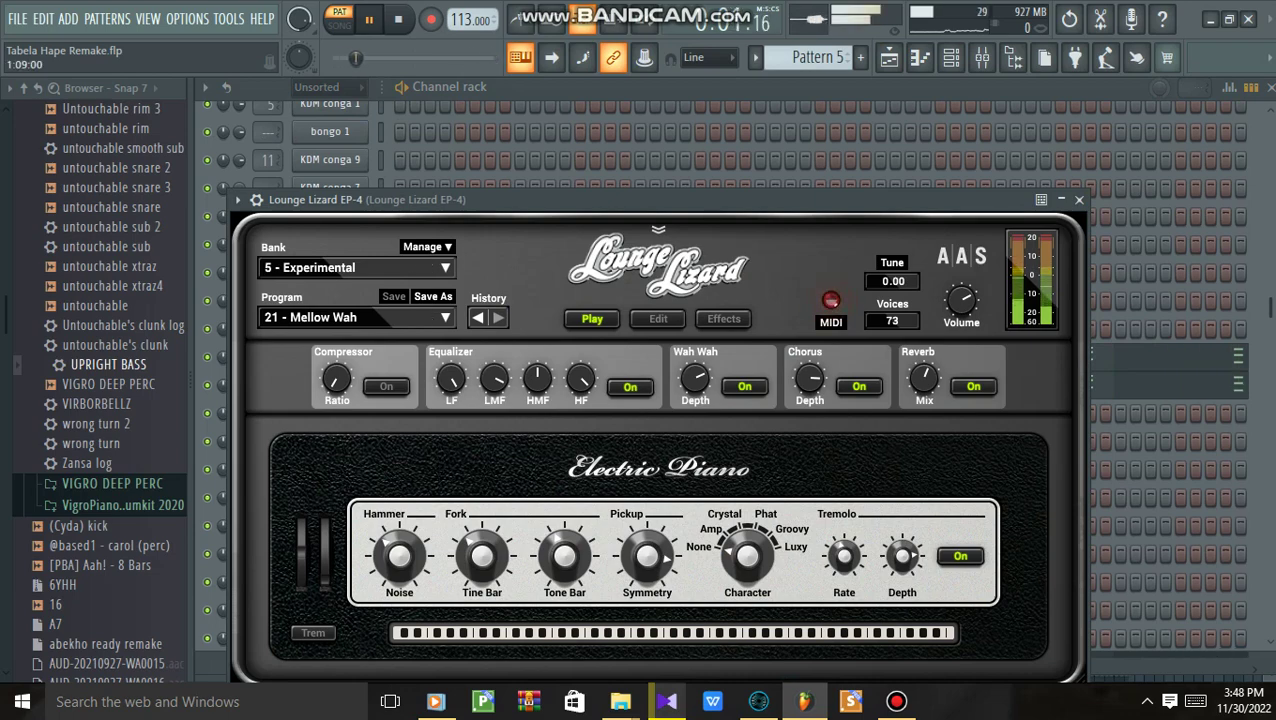
pyautogui.press('Escape')
pyautogui.click(329, 384)
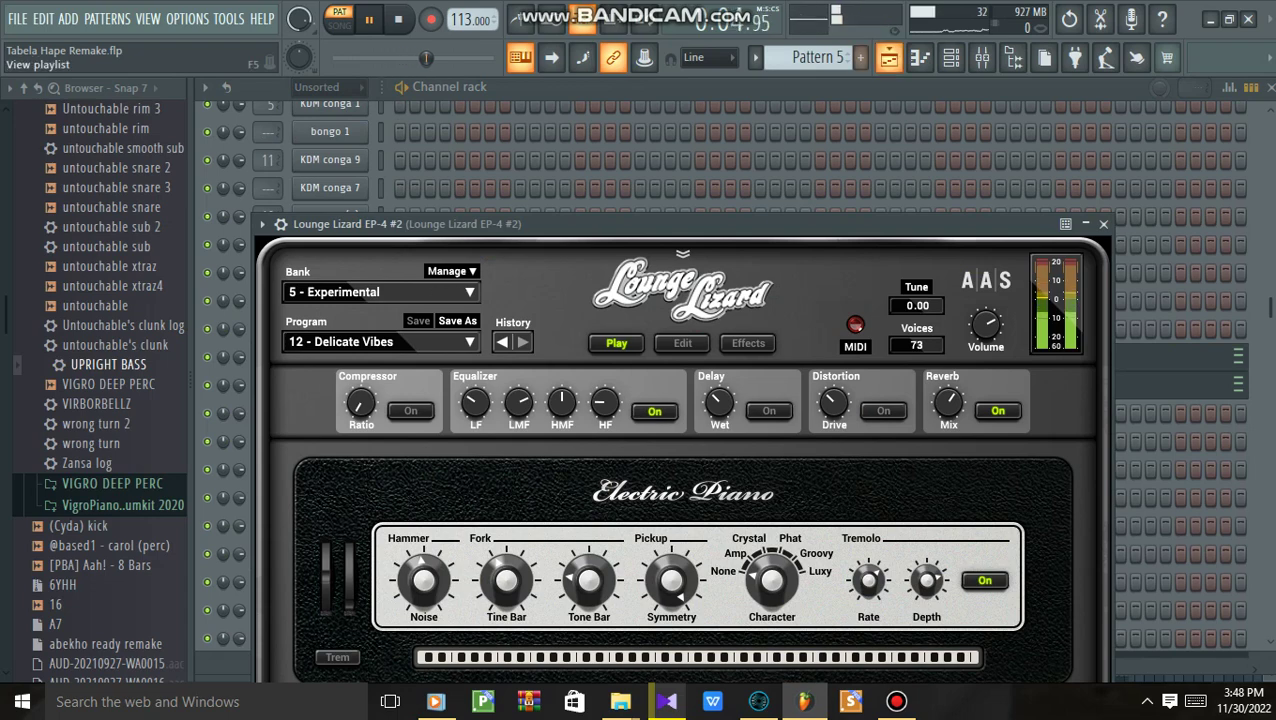
# In Pattern 6, move band 7 of the Hat Basic track's Fruity parametric EQ 2 to a slightly higher frequency and lower gain
pyautogui.click(520, 57)
pyautogui.click(240, 297)
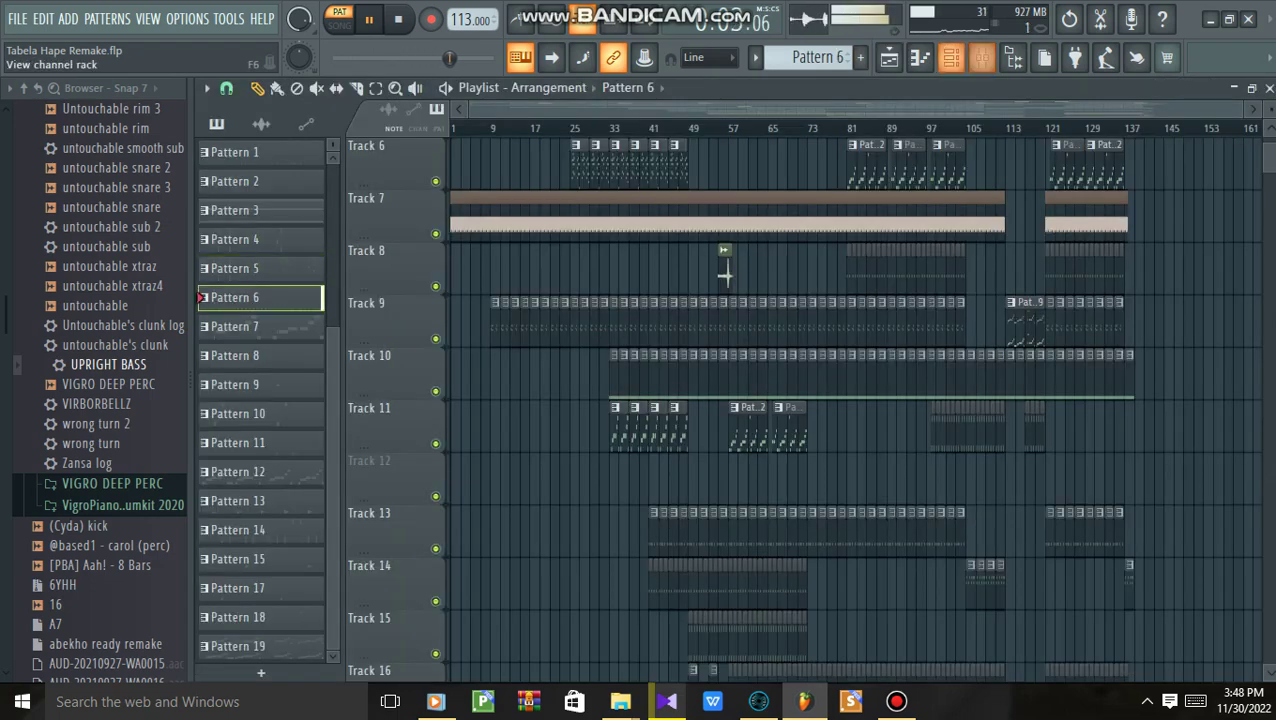
pyautogui.press('F6')
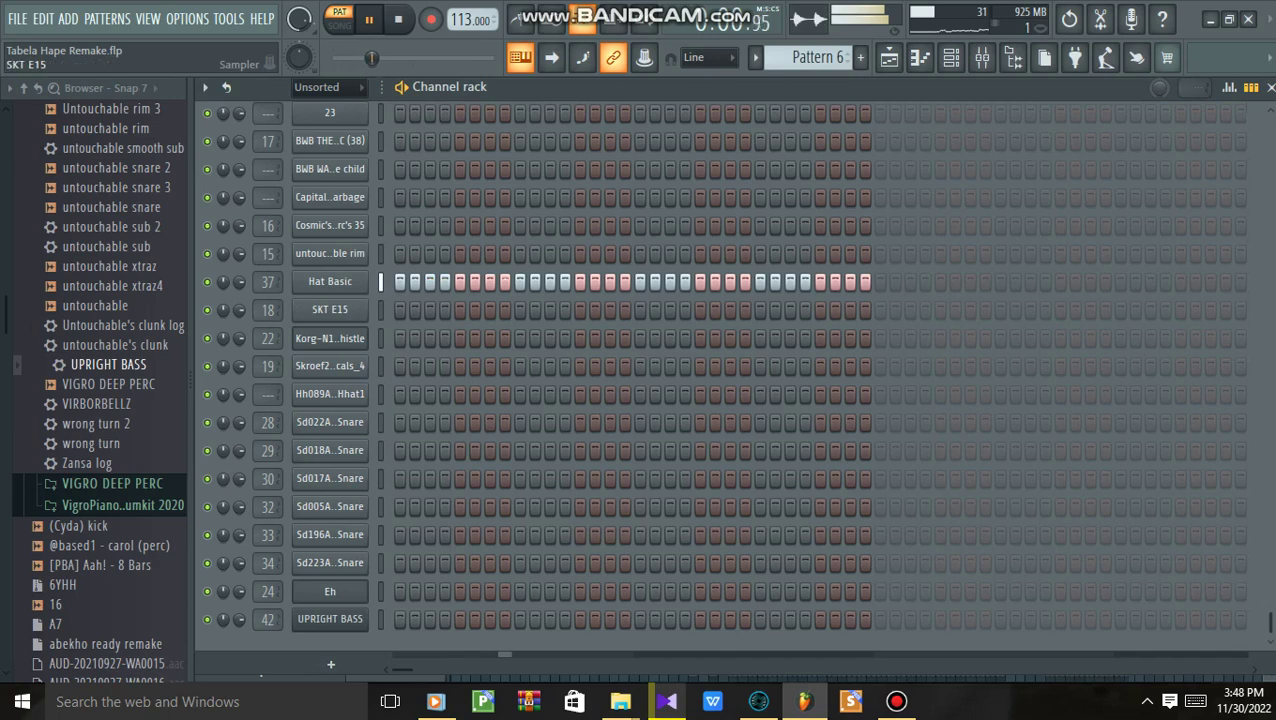
pyautogui.click(330, 281)
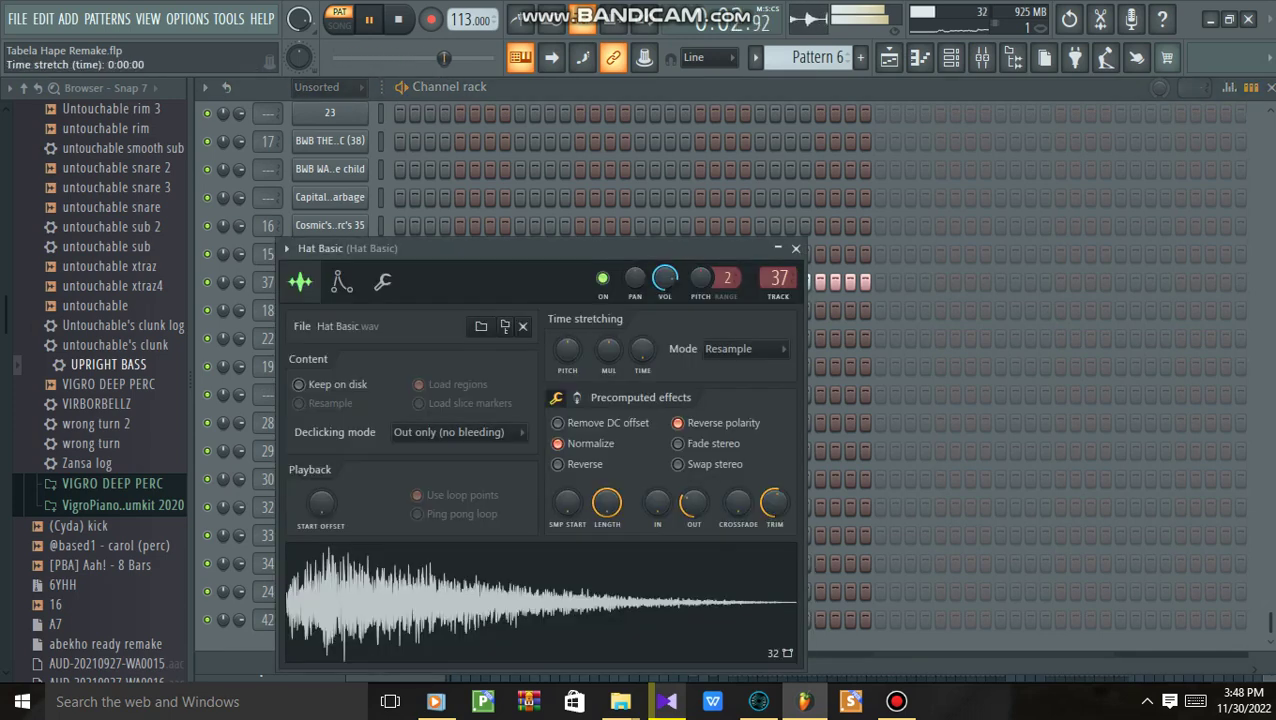
pyautogui.doubleClick(778, 279)
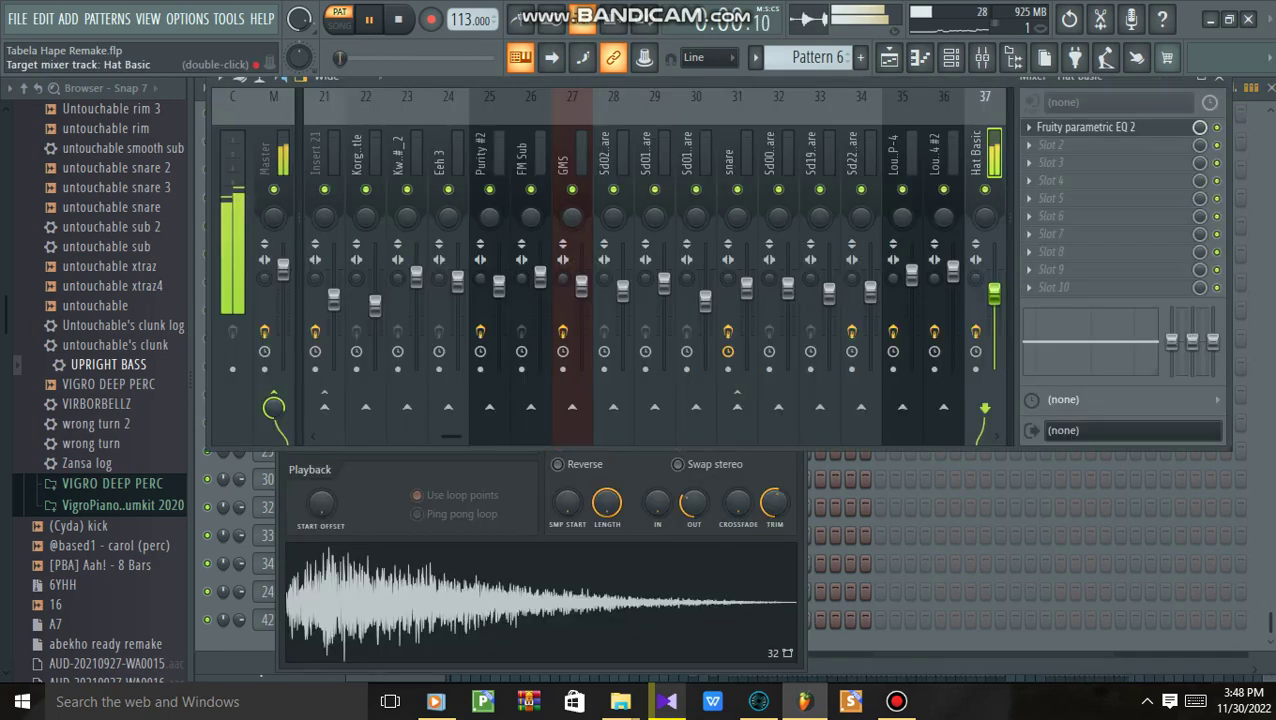
pyautogui.click(1086, 127)
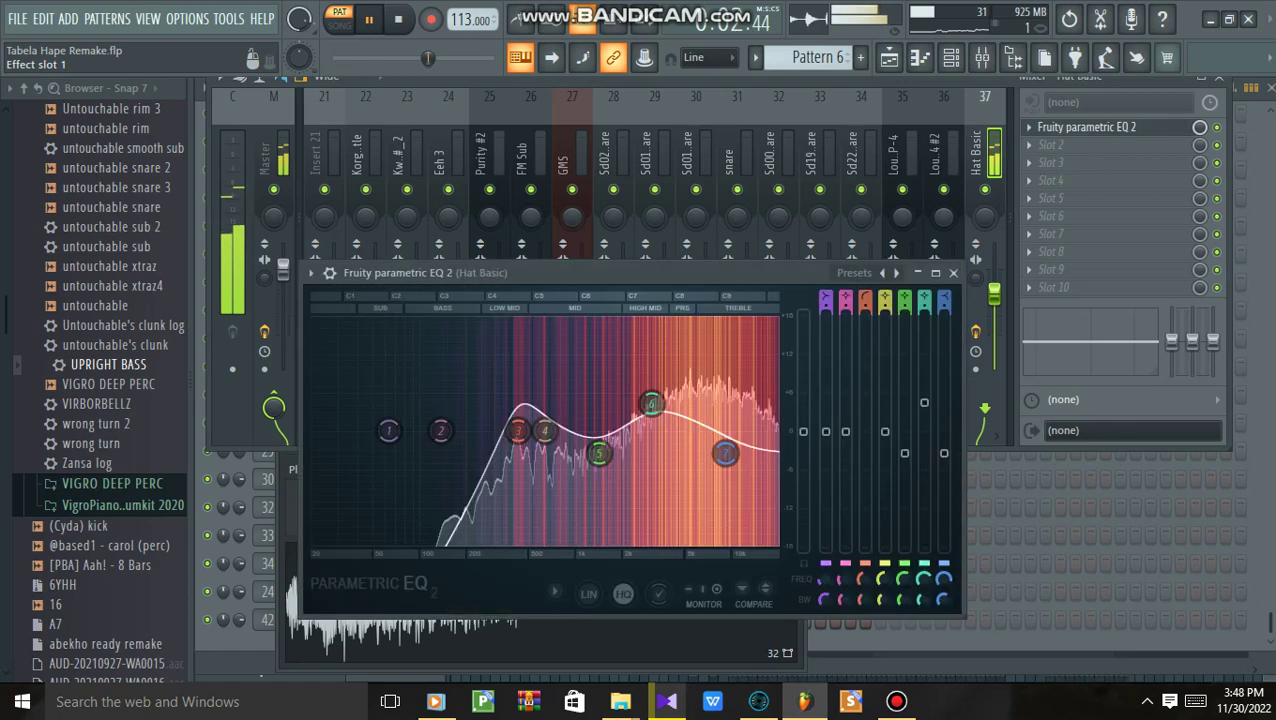
pyautogui.moveTo(726, 453); pyautogui.dragTo(746, 487)
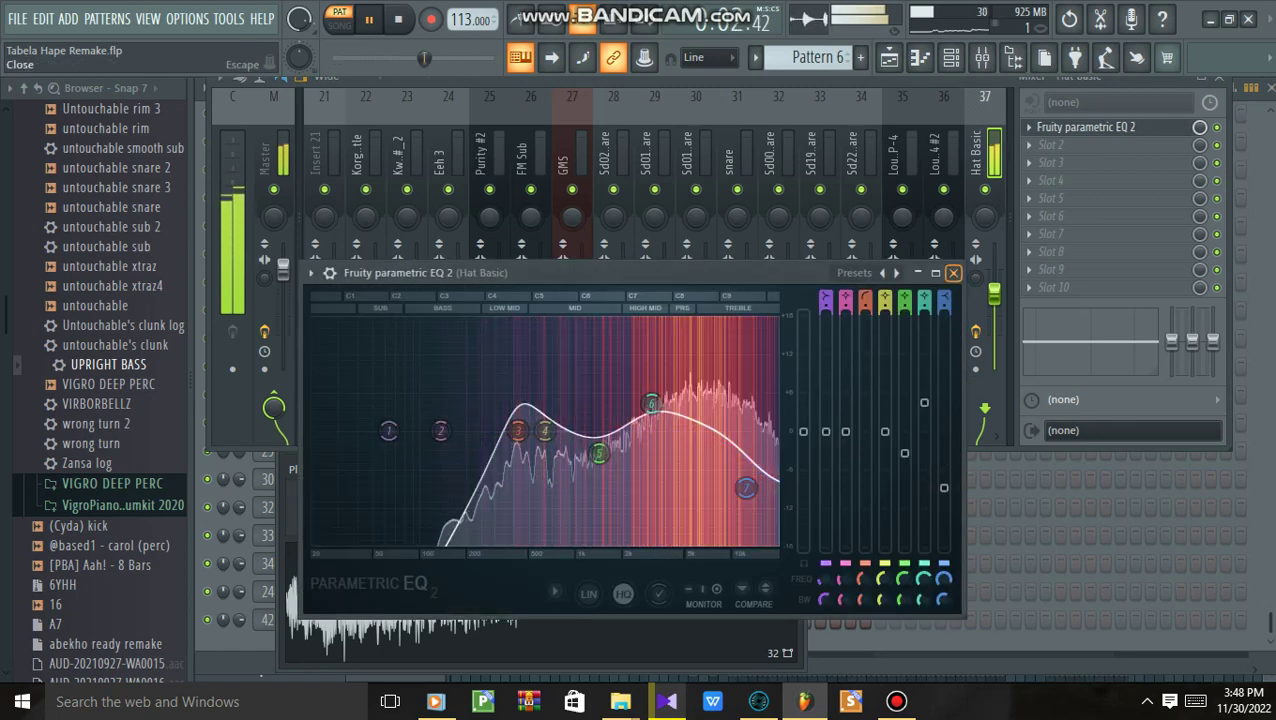
pyautogui.click(953, 273)
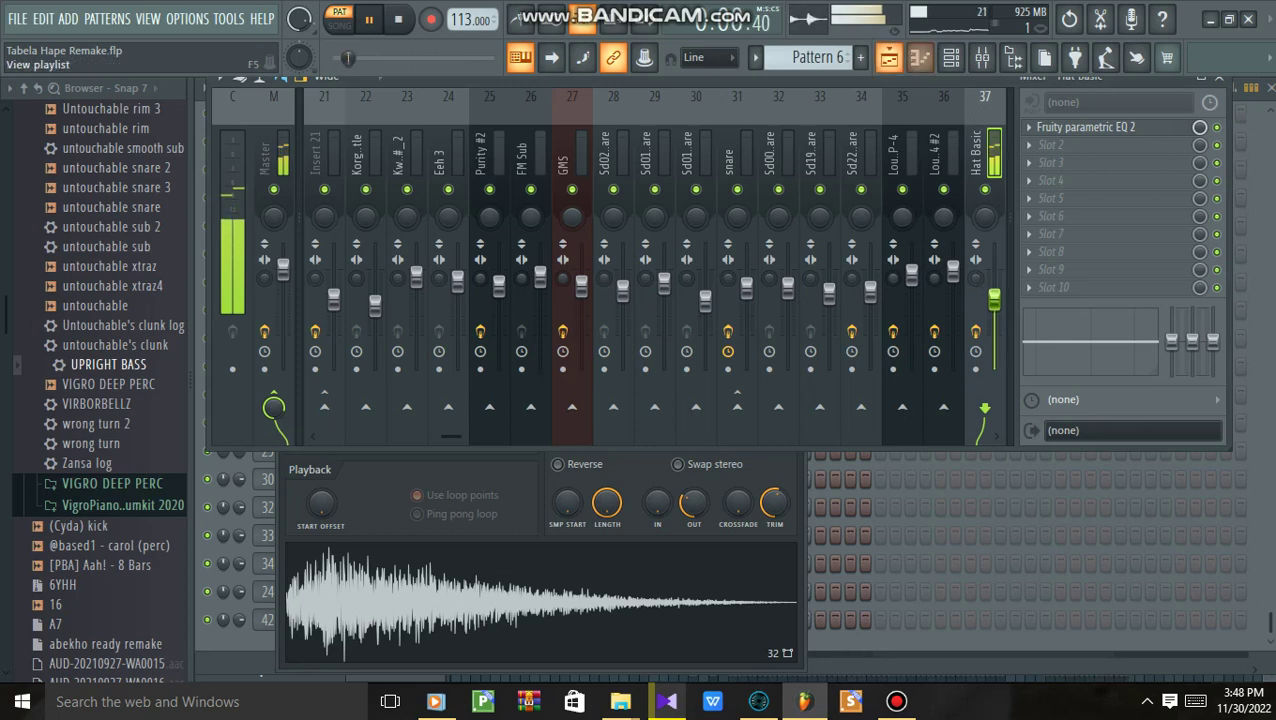
# Select Pattern 7 and examine the Fruity DX10 settings of its Bass Pluck and UPRIGHT BASS channels
pyautogui.click(920, 57)
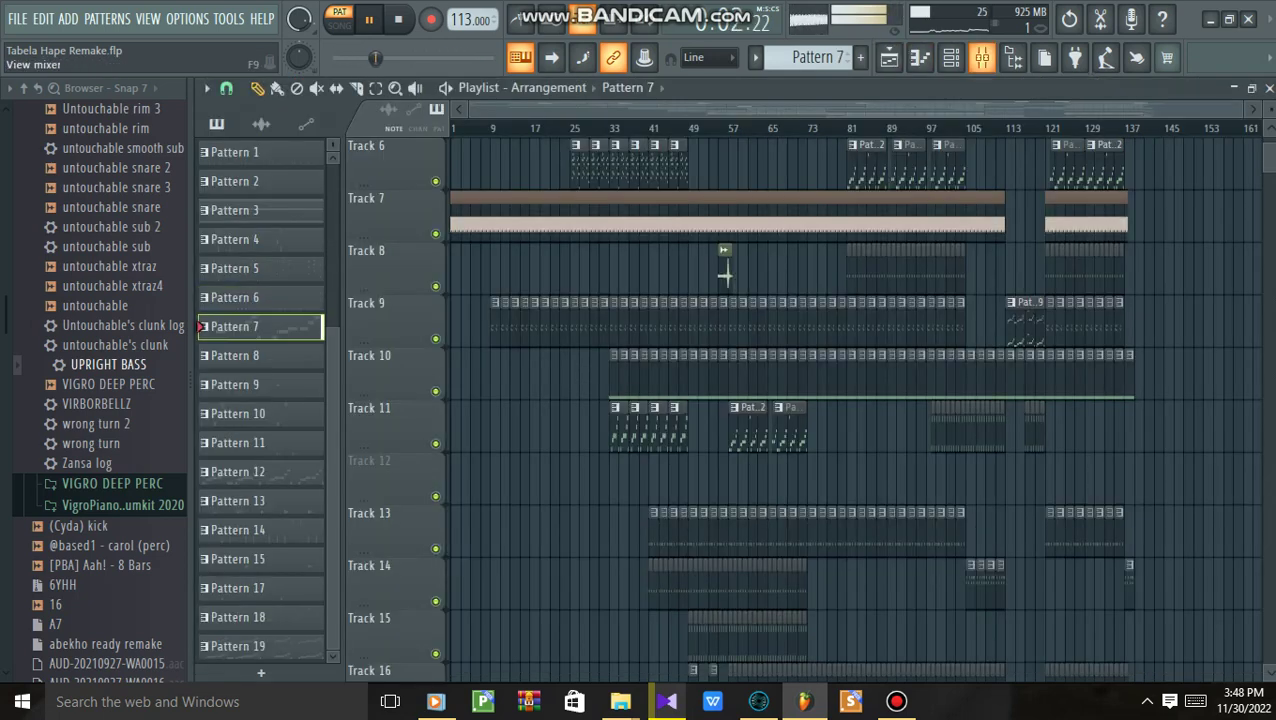
pyautogui.press('F6')
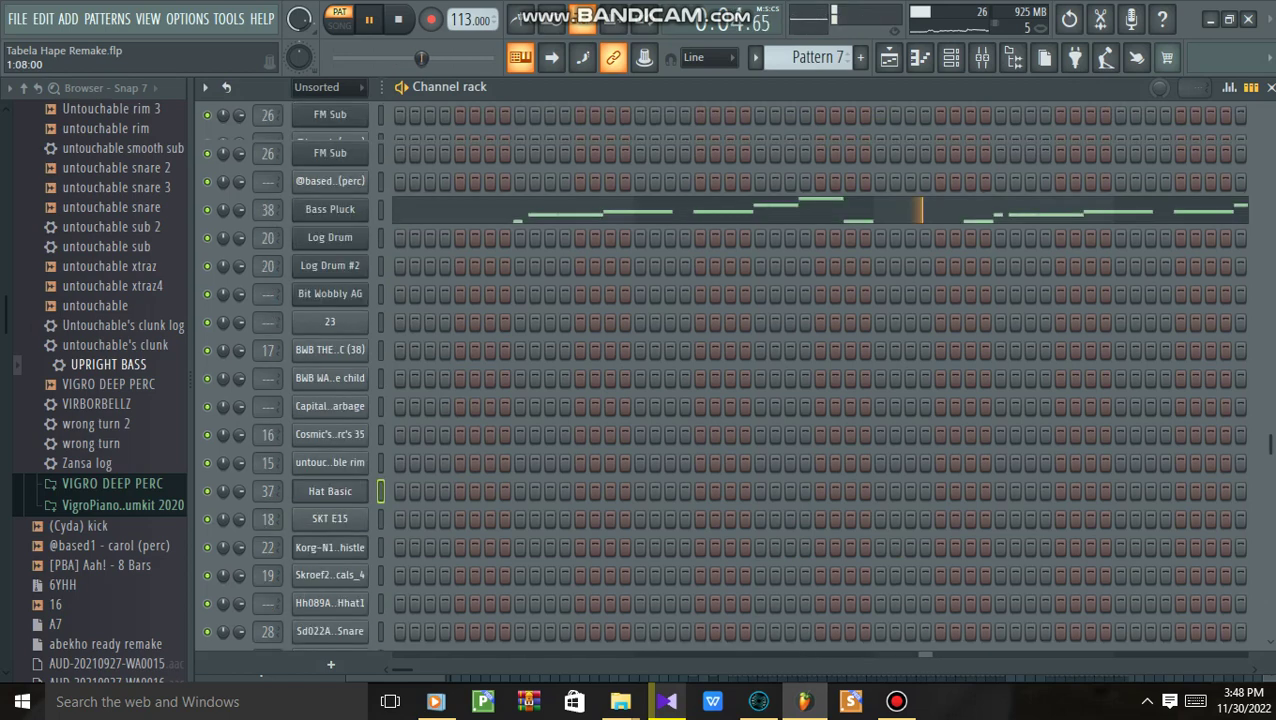
pyautogui.scroll(3, 330, 250)
pyautogui.click(330, 282)
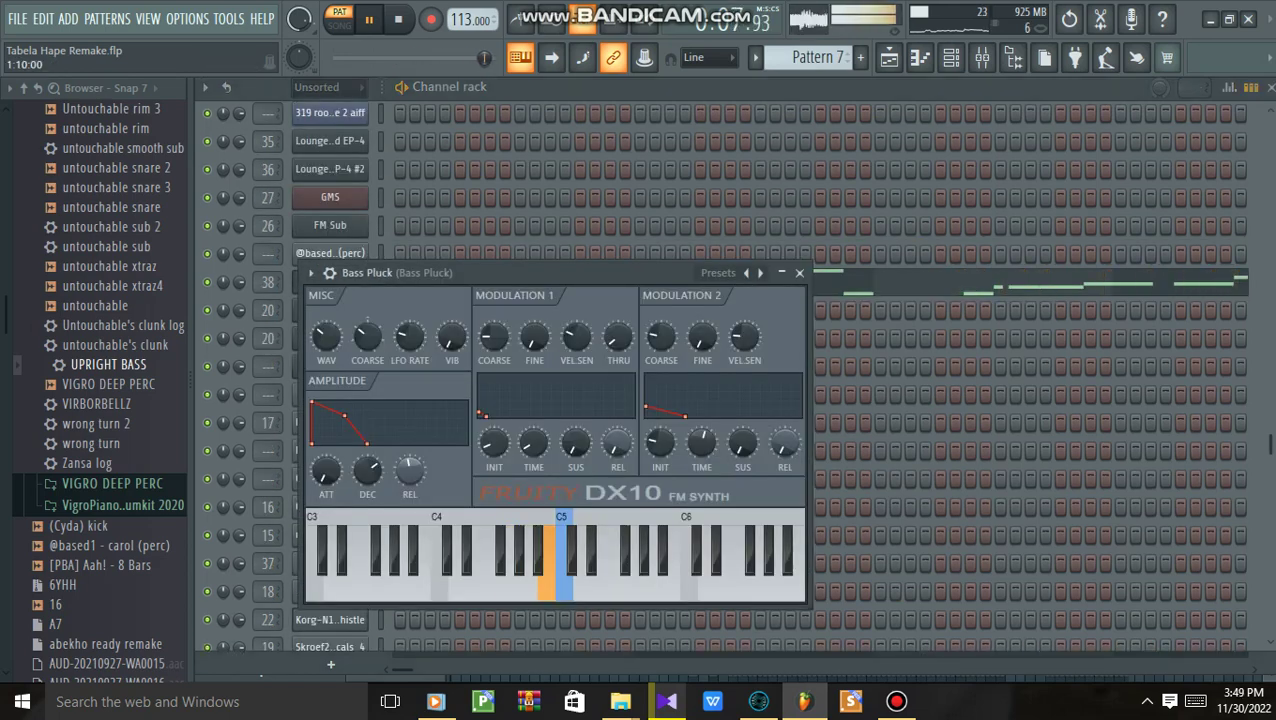
pyautogui.press('Escape')
pyautogui.scroll(-5, 460, 450)
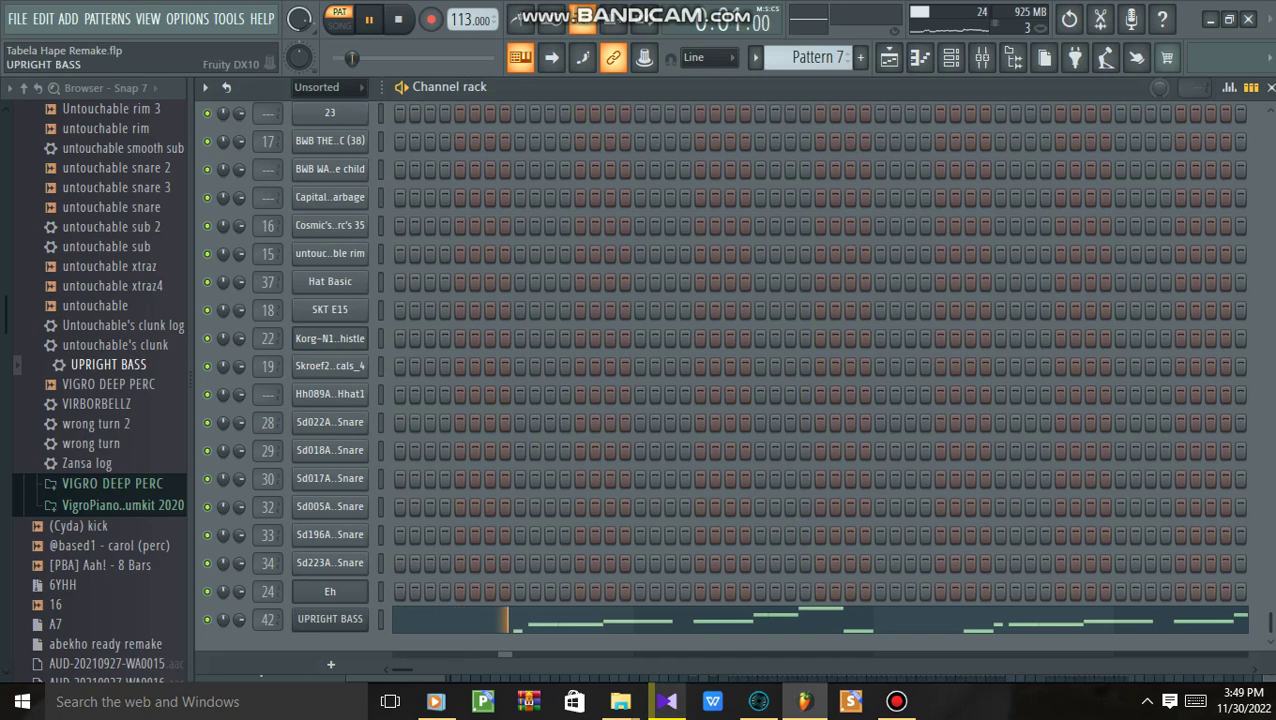
pyautogui.click(330, 619)
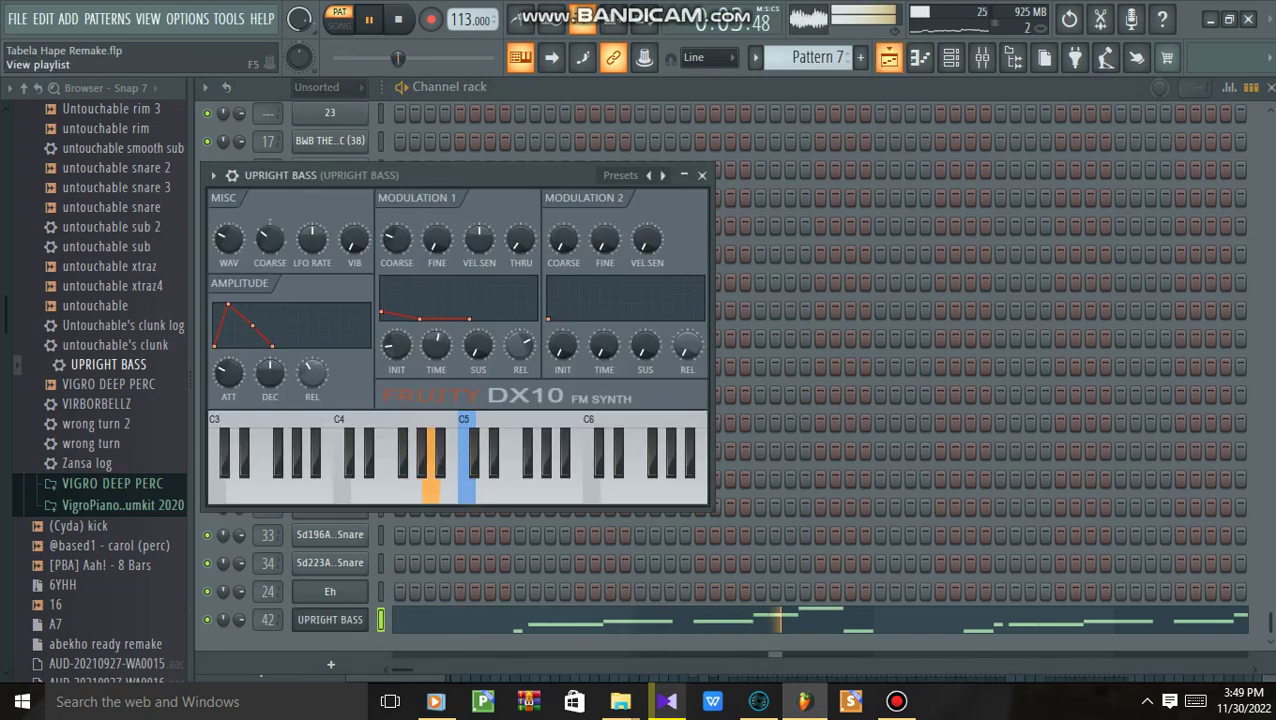
# Select Pattern 8 and examine the SKT E15 channel's sampler settings and its notes in the piano roll during playback
pyautogui.click(889, 57)
pyautogui.click(260, 355)
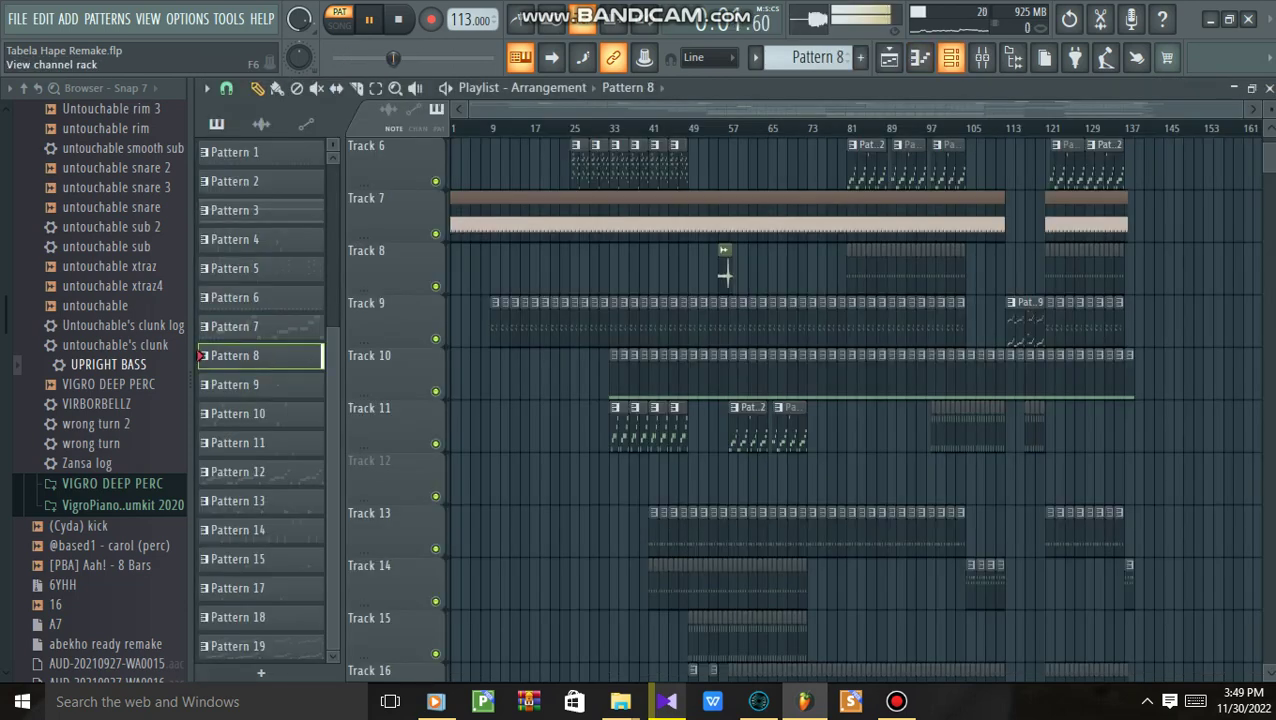
pyautogui.press('F6')
pyautogui.press('space')
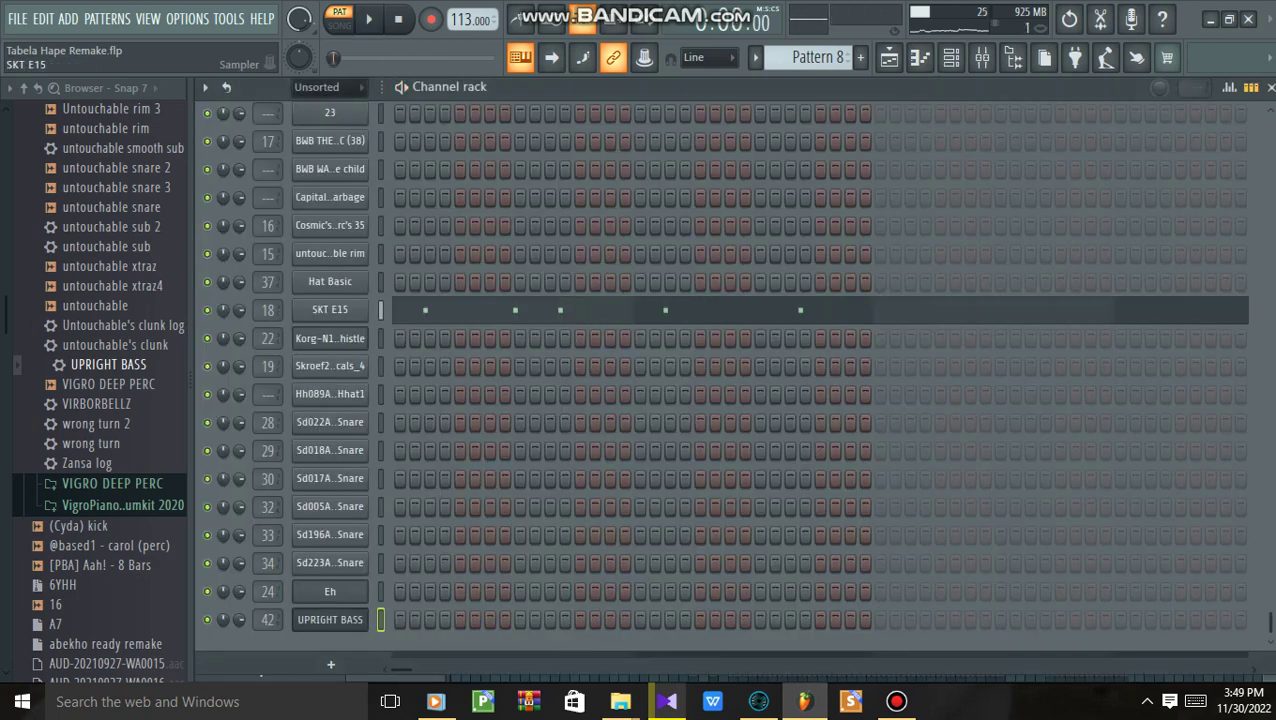
pyautogui.click(330, 309)
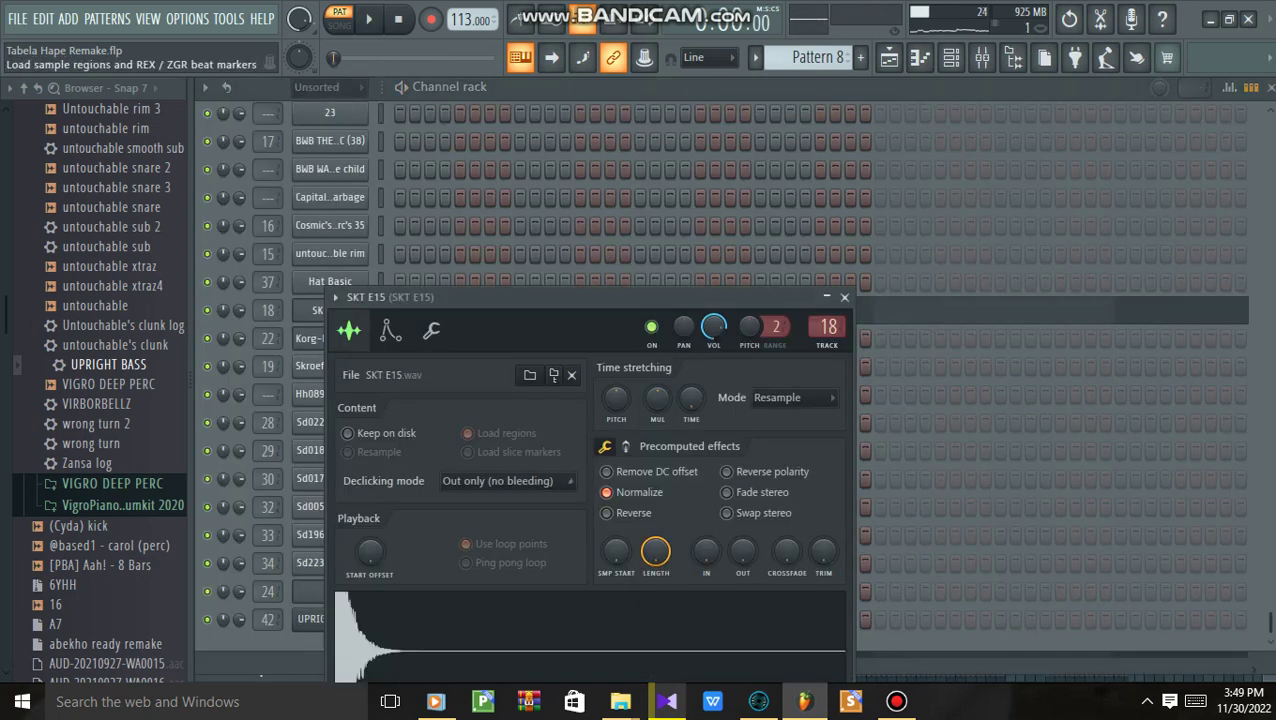
pyautogui.press('space')
pyautogui.press('F7')
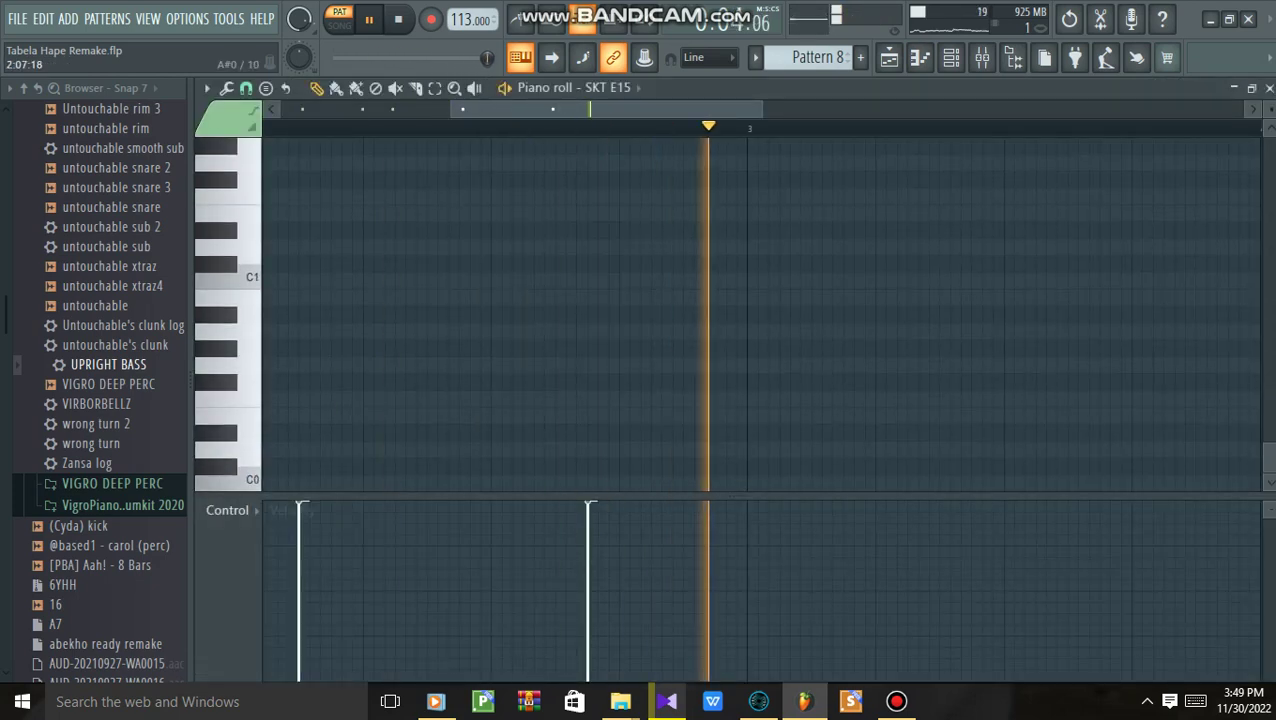
pyautogui.scroll(13, 761, 311)
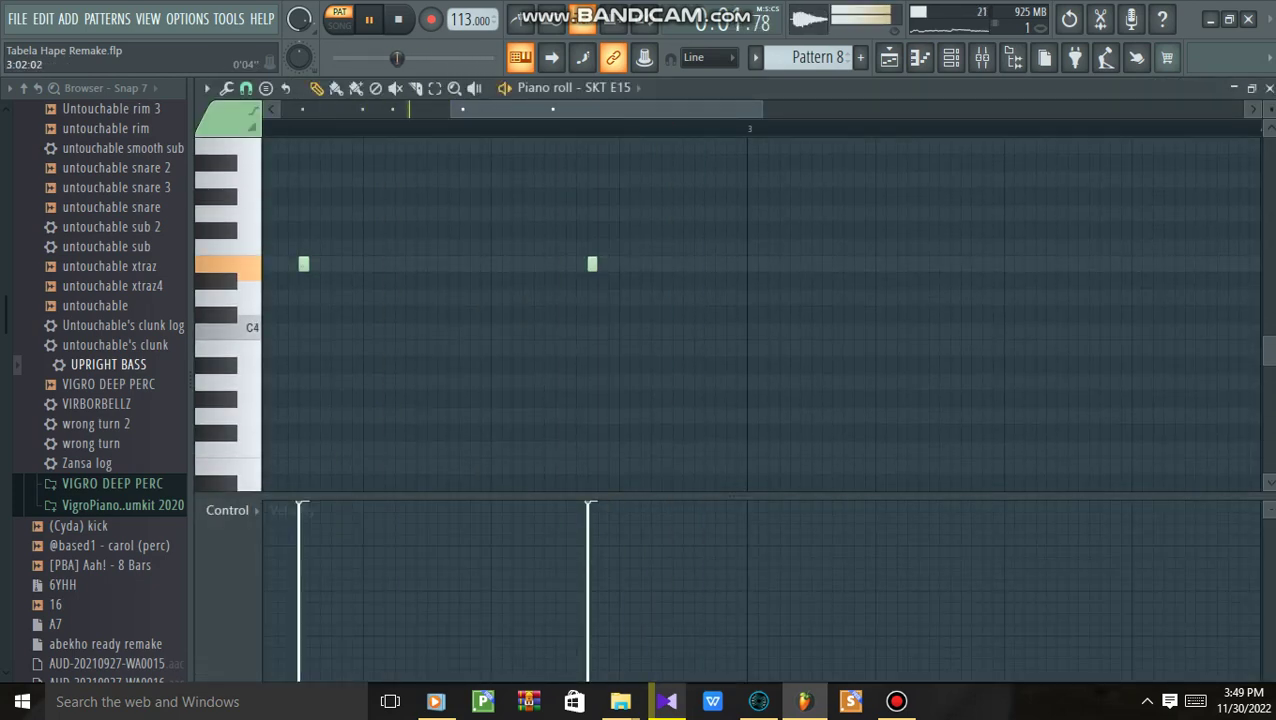
# Inspect the Fruity parametric EQ 2 on the SKT E15 channel's mixer track
pyautogui.press('F6')
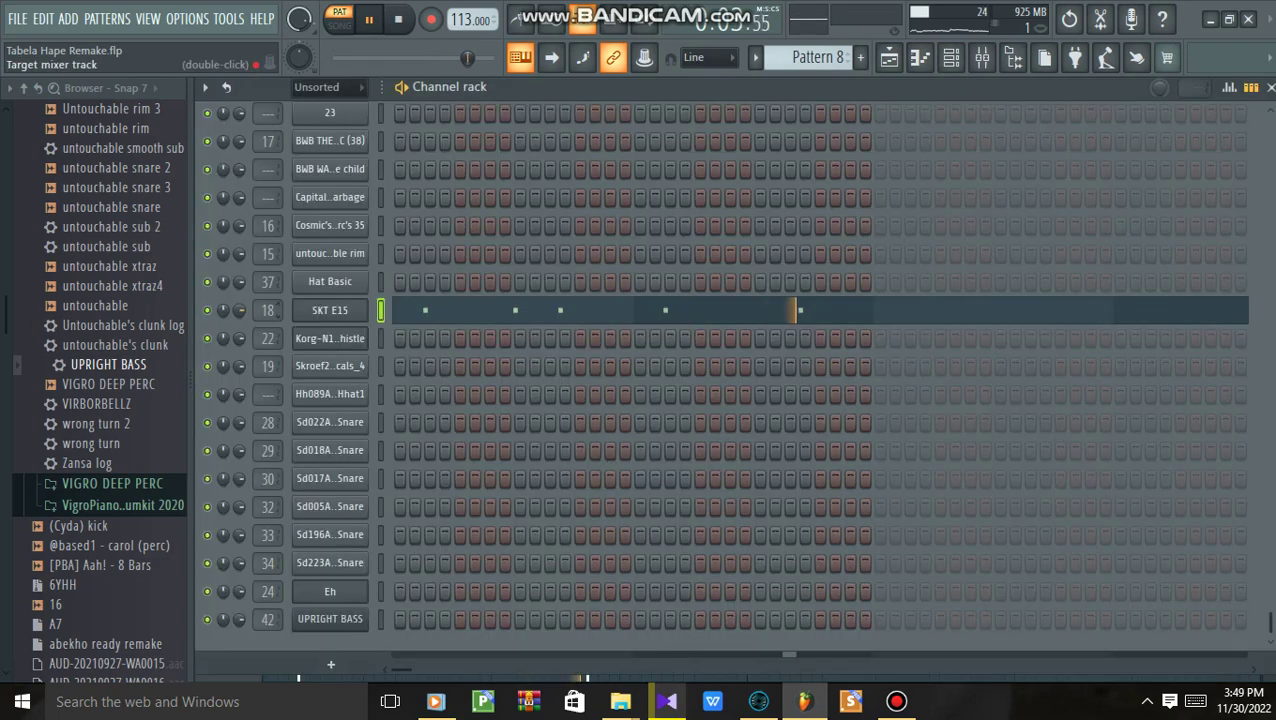
pyautogui.doubleClick(267, 310)
pyautogui.click(1112, 127)
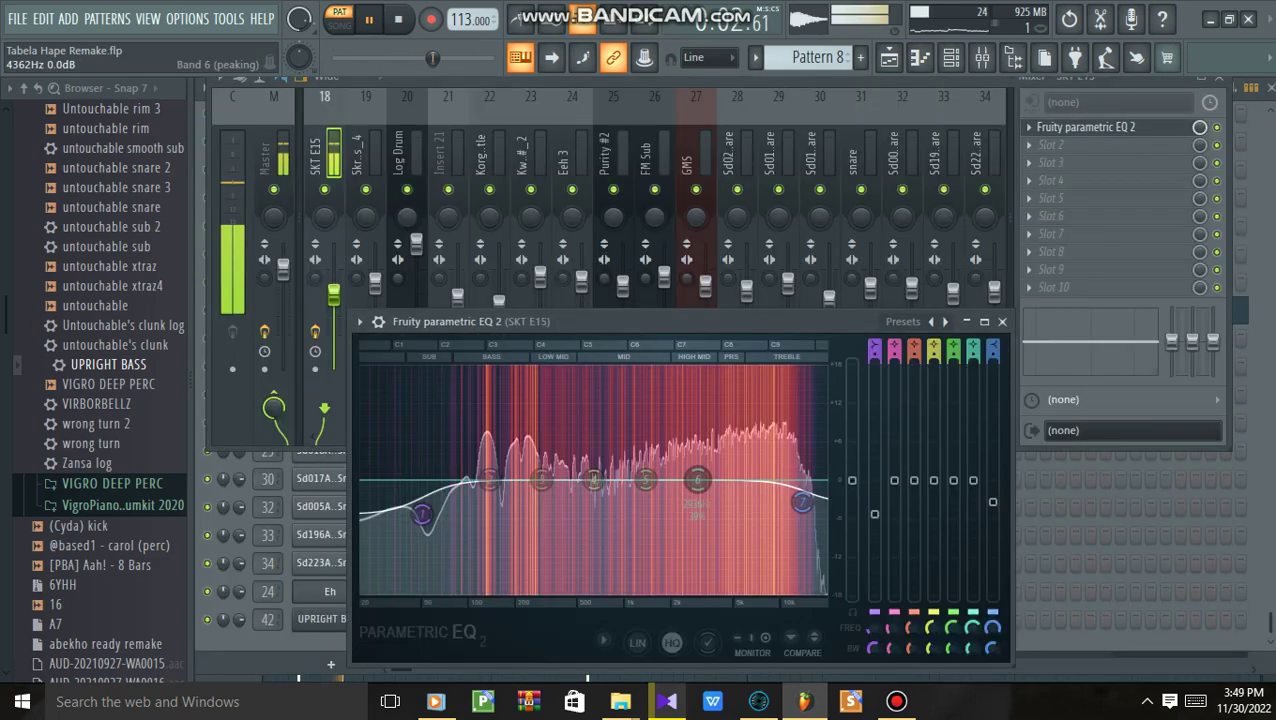
# Select Pattern 9 and inspect the Skroef28_-_Erin_vocals_4 channel's sampler settings and its mixer routing to the Insert 21 effects
pyautogui.press('F5')
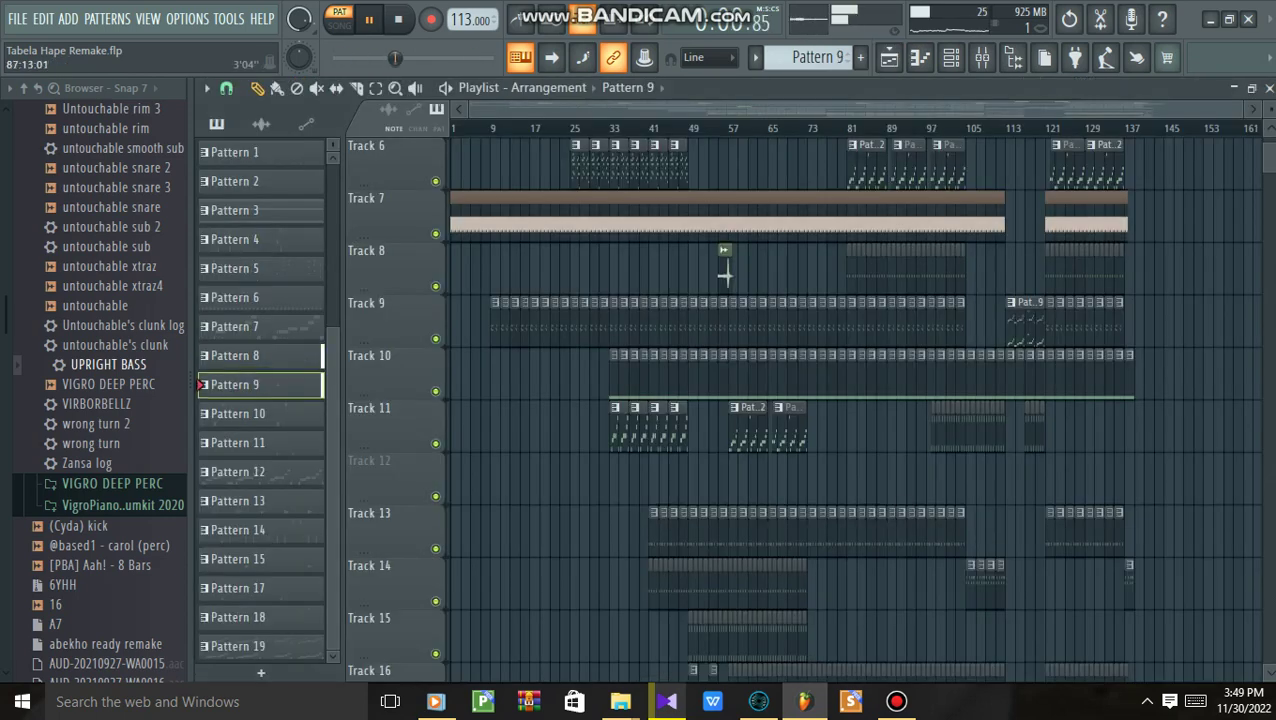
pyautogui.press('F6')
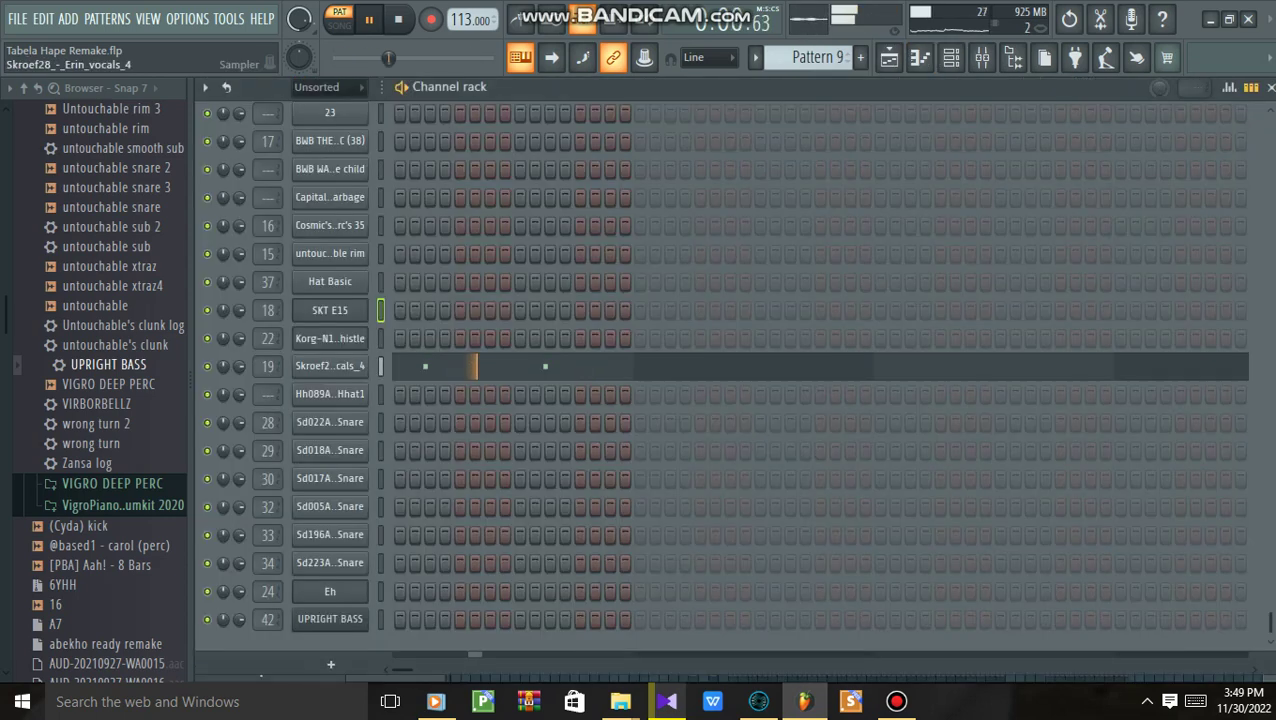
pyautogui.click(330, 366)
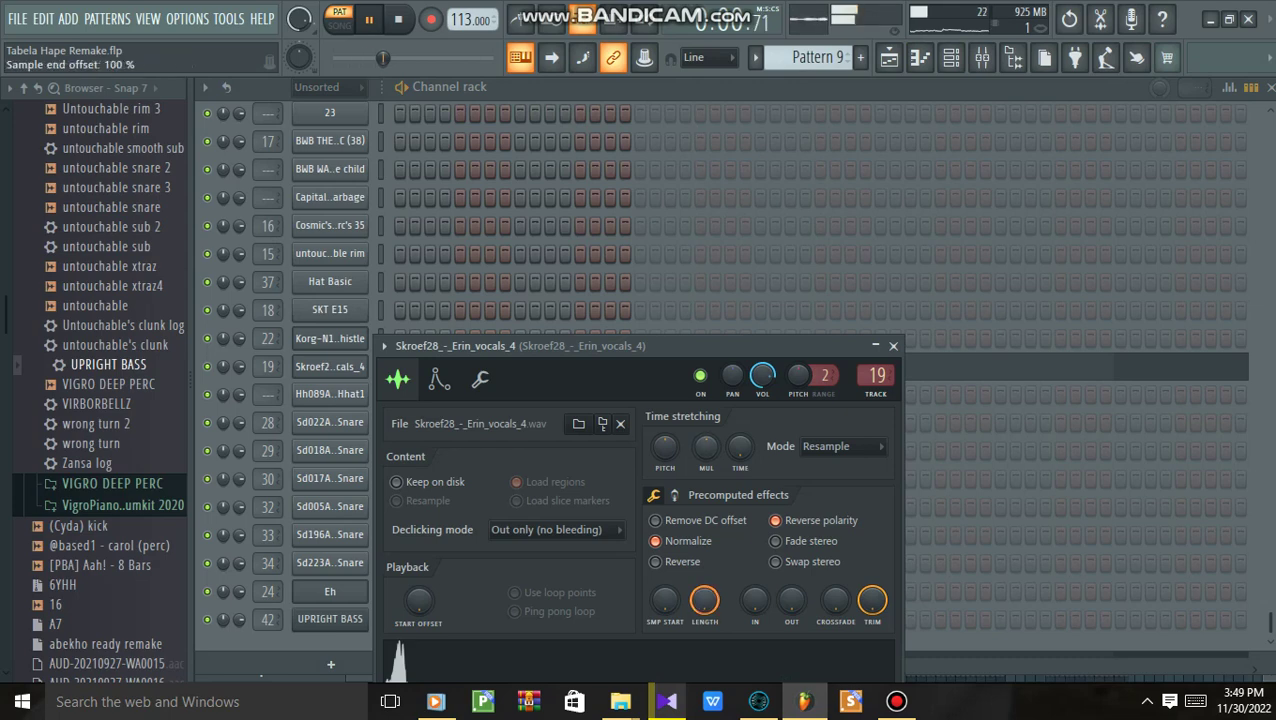
pyautogui.doubleClick(876, 375)
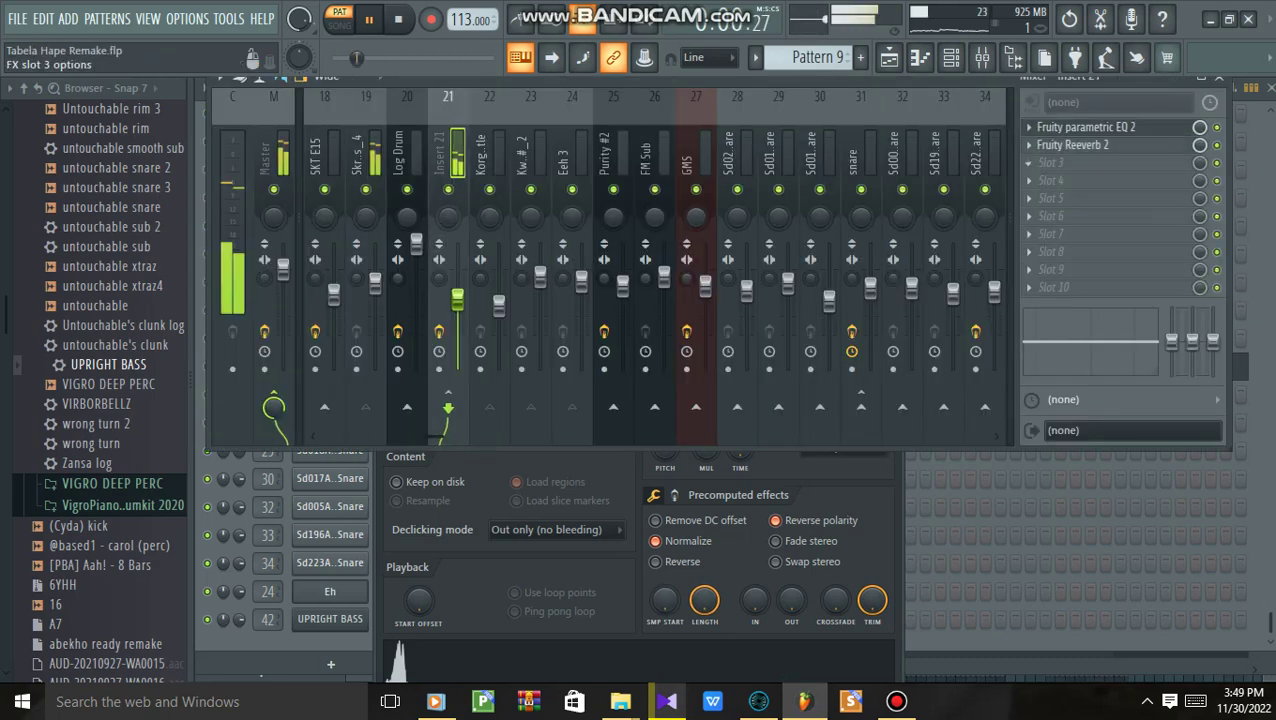
# Select Pattern 10 and examine the GMS channel's notes and synthesizer settings
pyautogui.click(888, 57)
pyautogui.click(260, 413)
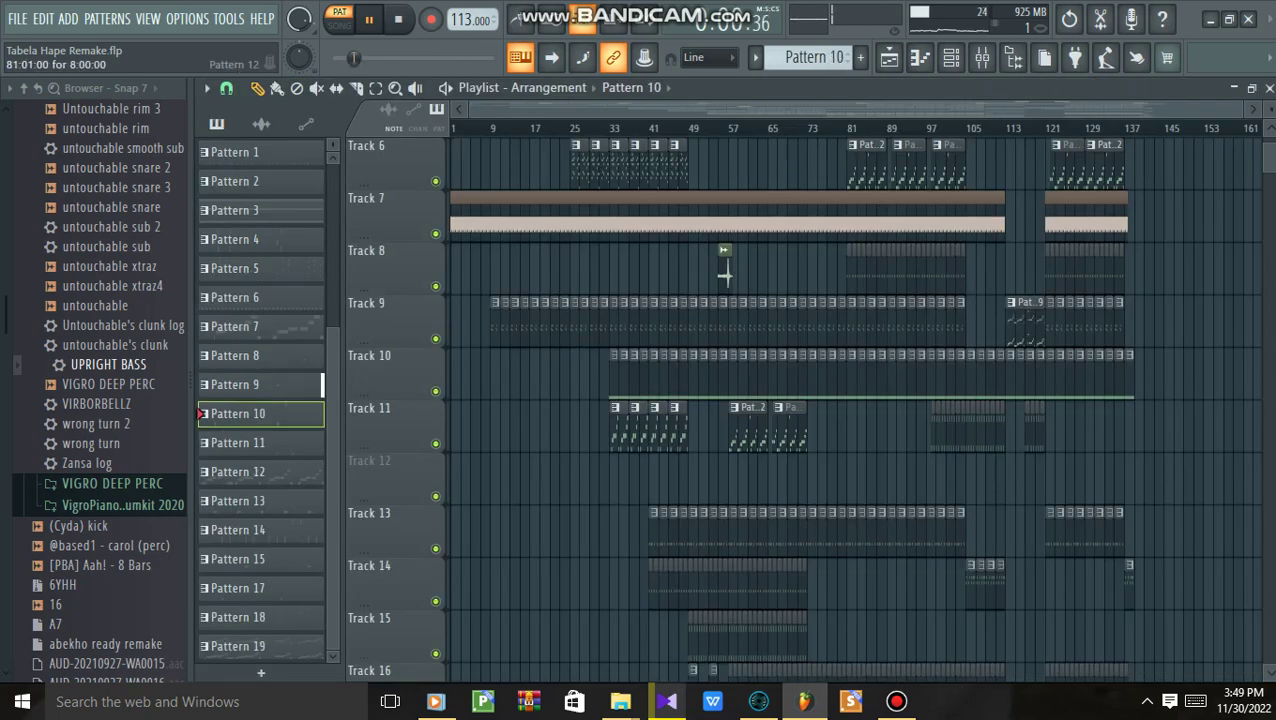
pyautogui.press('F6')
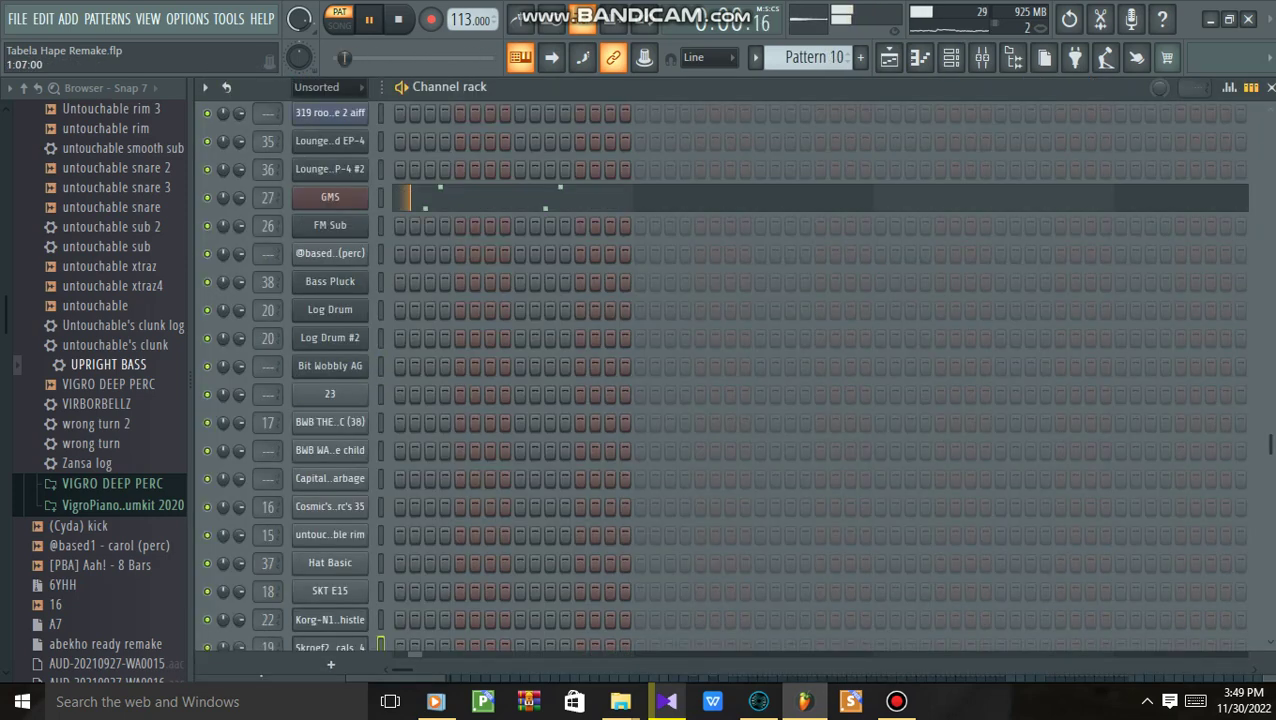
pyautogui.click(329, 197)
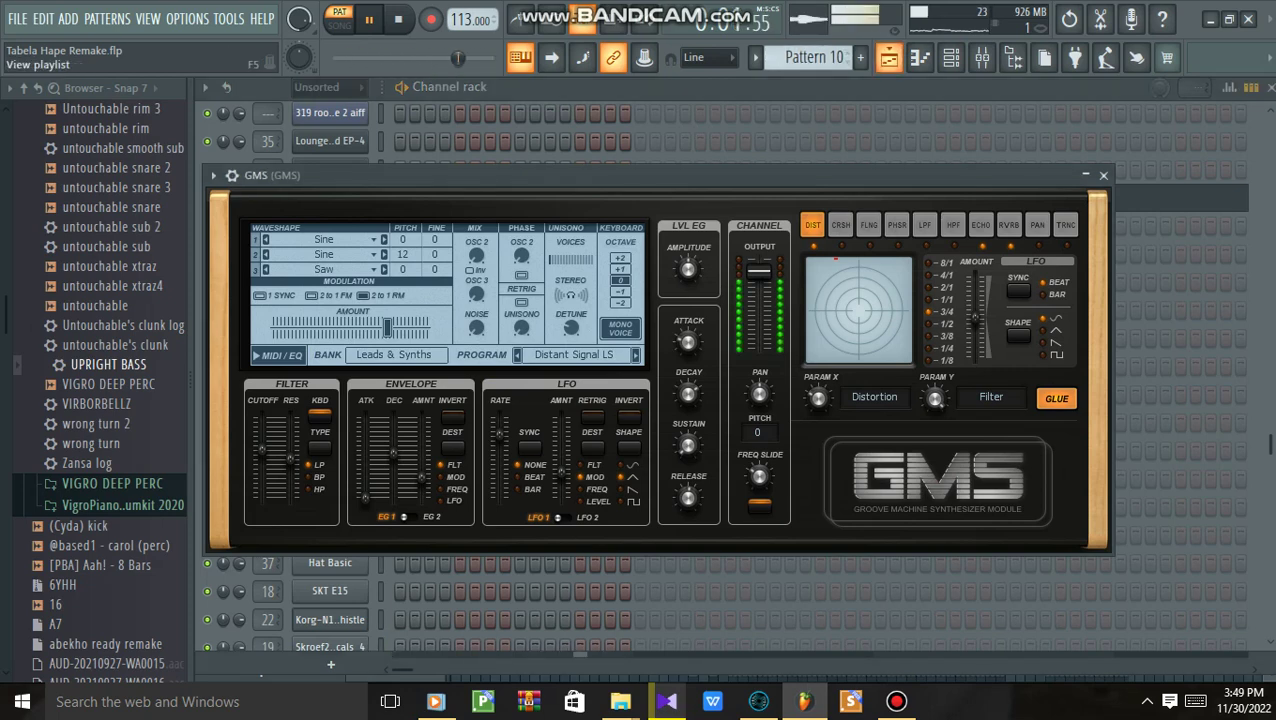
# Select Pattern 11 and inspect the Bacardi kick channel's steps and the Fruity soft clipper on its mixer track
pyautogui.click(889, 58)
pyautogui.click(260, 442)
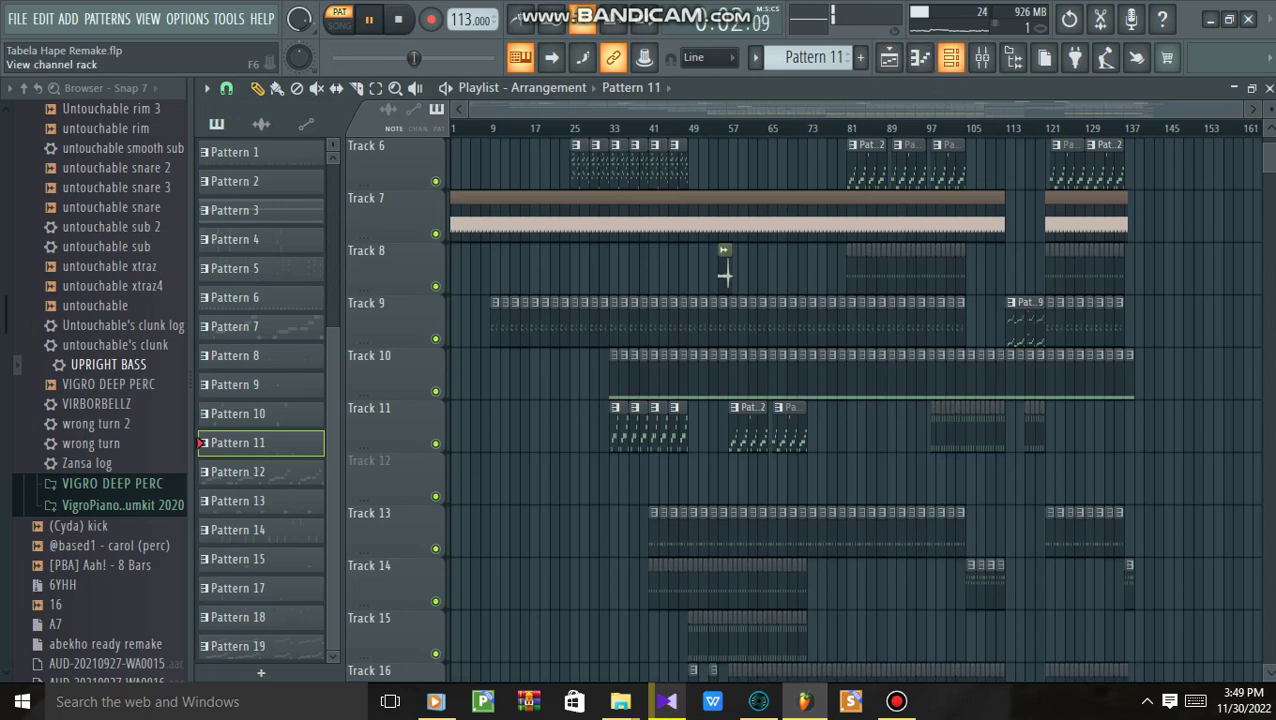
pyautogui.click(951, 58)
pyautogui.scroll(5, 550, 384)
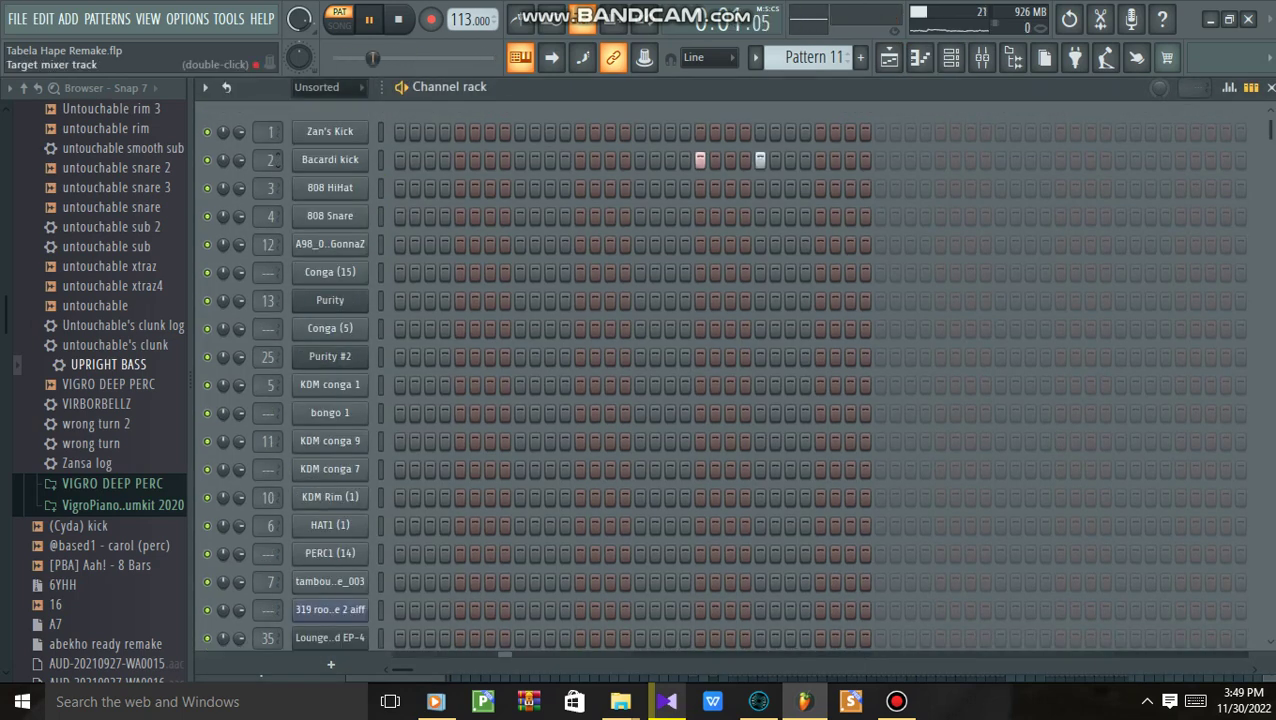
pyautogui.press('F9')
pyautogui.click(1076, 145)
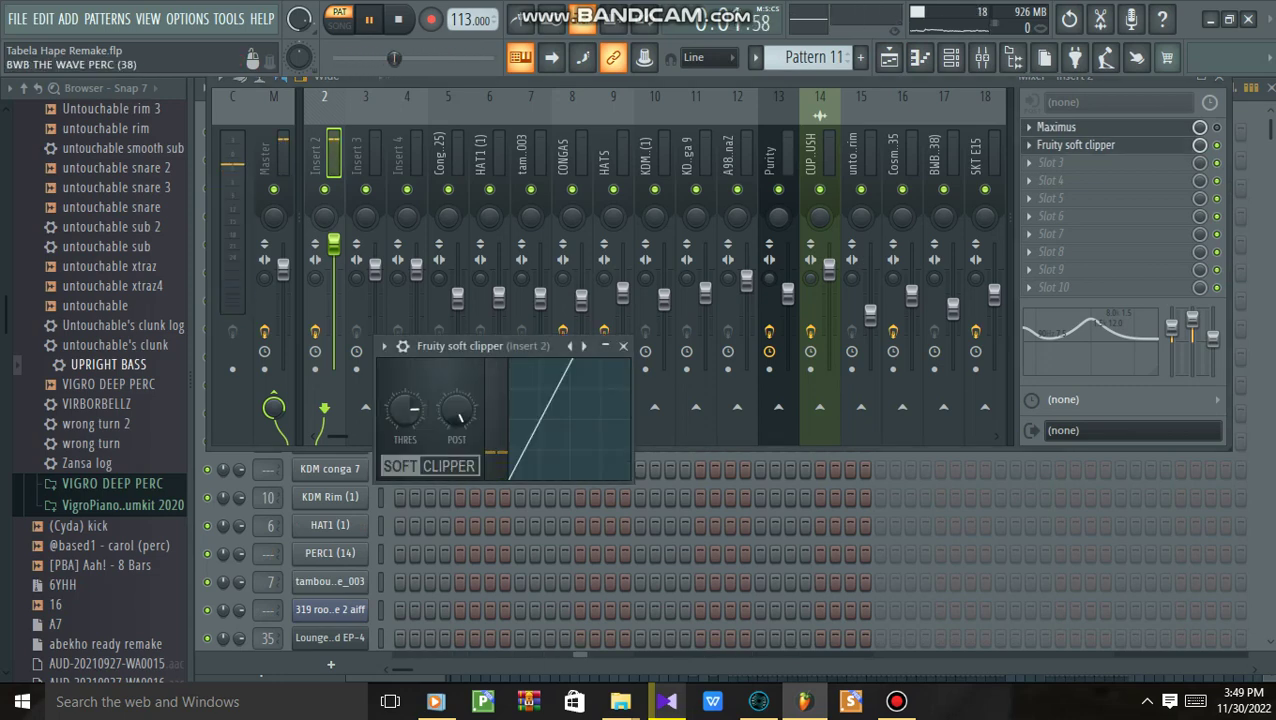
# Select Pattern 12, restart its playback and examine the notes of the FM Sub, Log Drum and Log Drum #2 channels
pyautogui.click(889, 57)
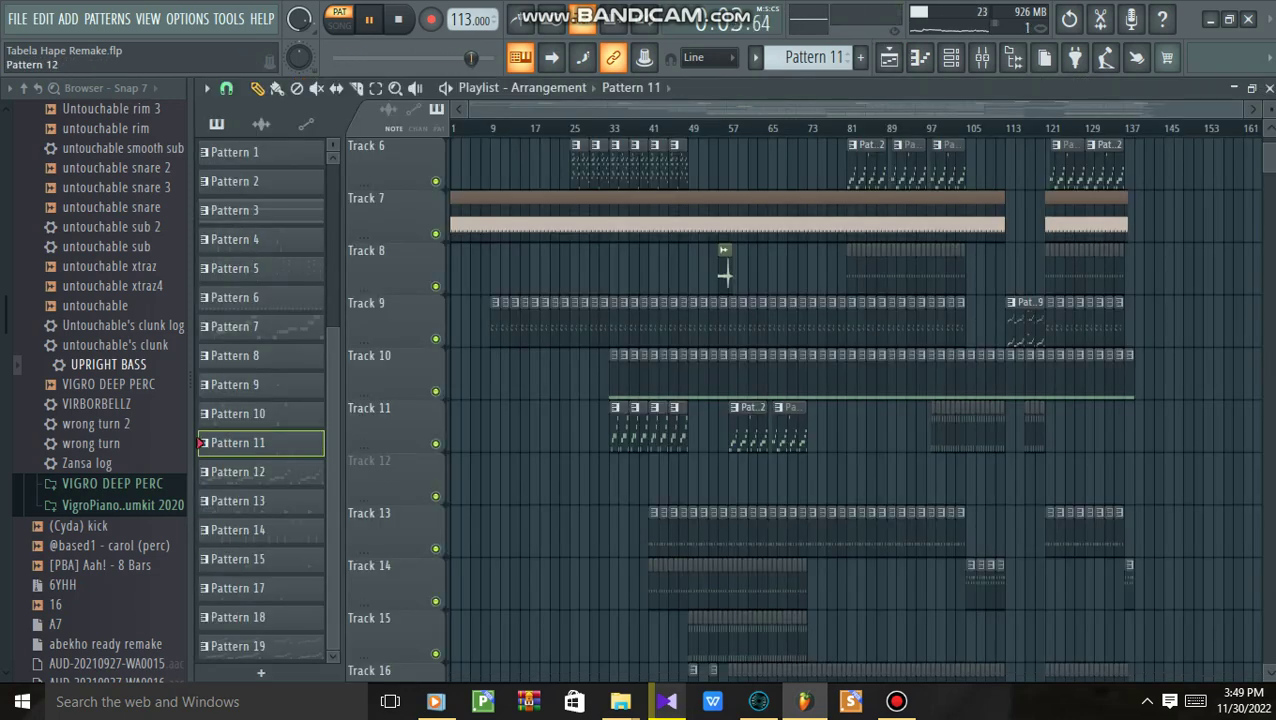
pyautogui.click(238, 471)
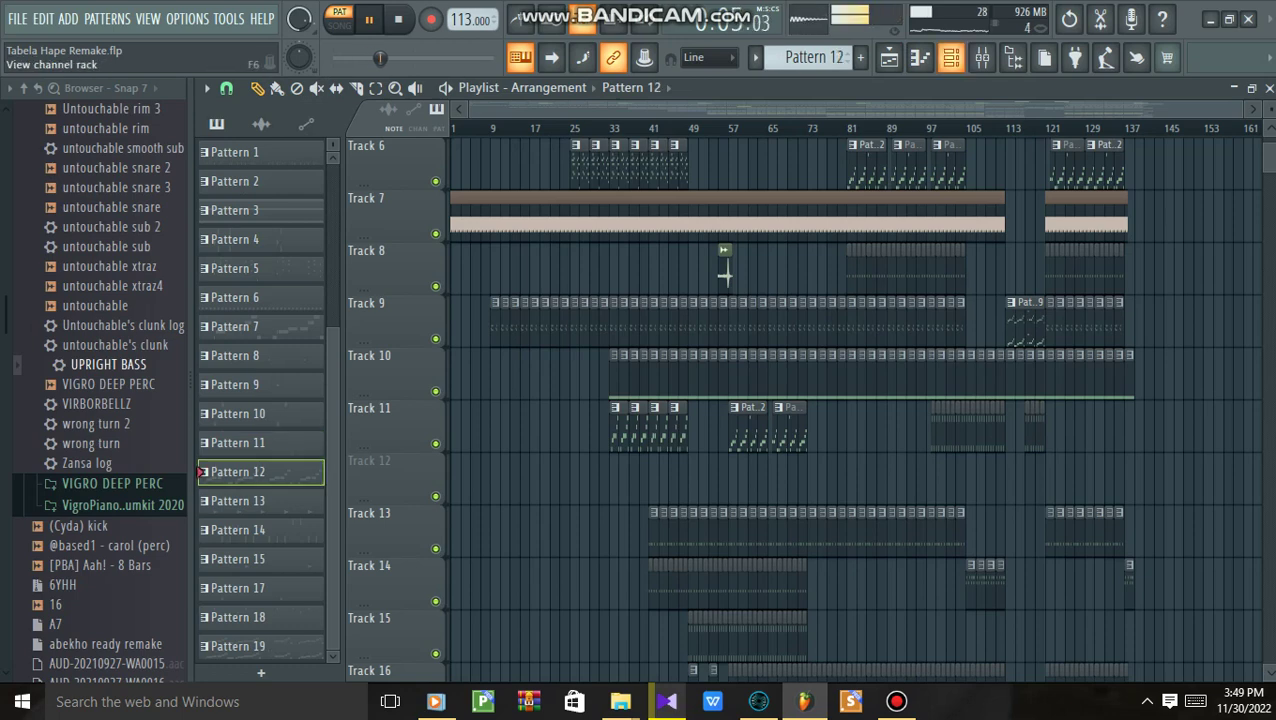
pyautogui.click(951, 57)
pyautogui.click(398, 19)
pyautogui.click(369, 19)
pyautogui.scroll(-5, 565, 250)
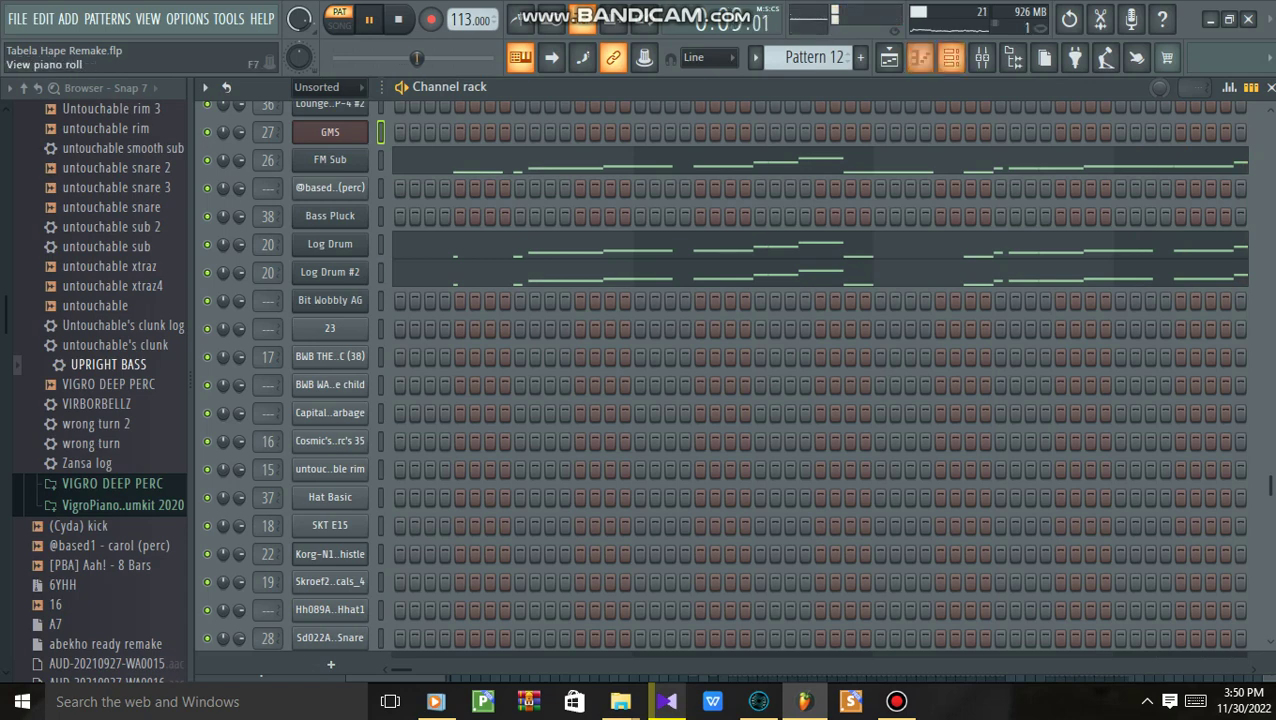
# Select Pattern 13 and examine its snare channels' steps, their mixer routing and the effects on the snare track
pyautogui.click(889, 57)
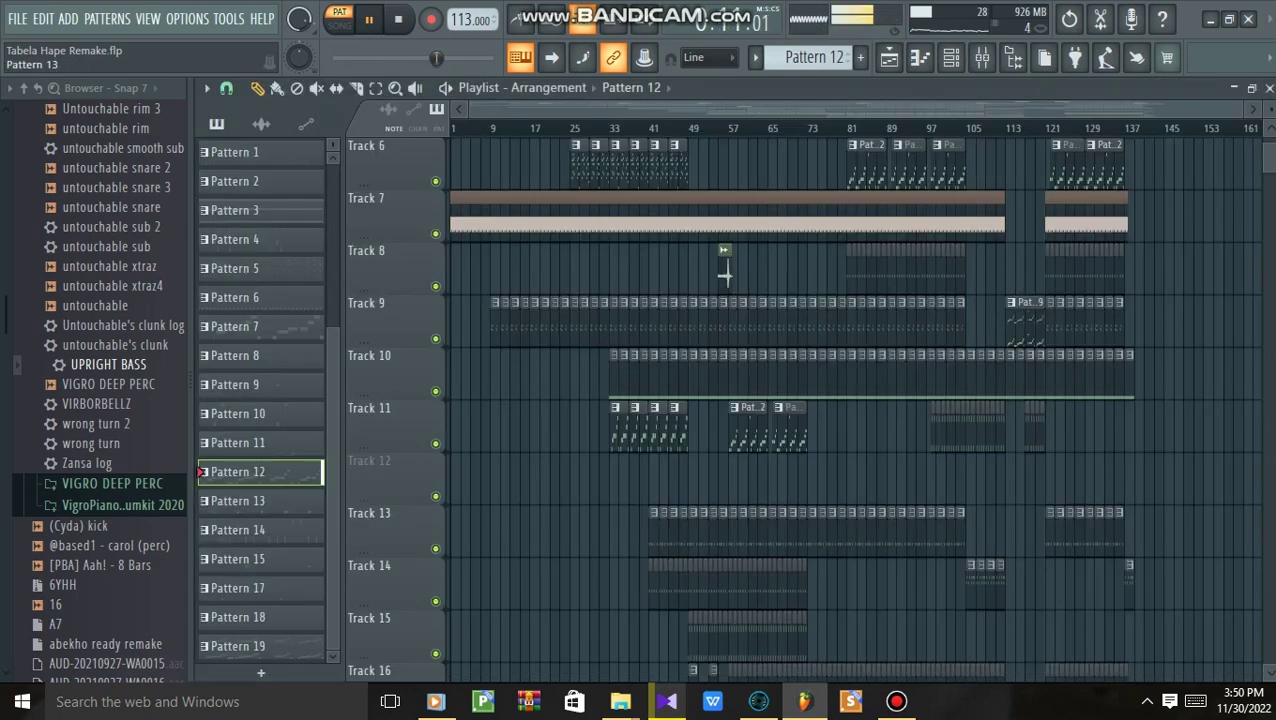
pyautogui.click(260, 501)
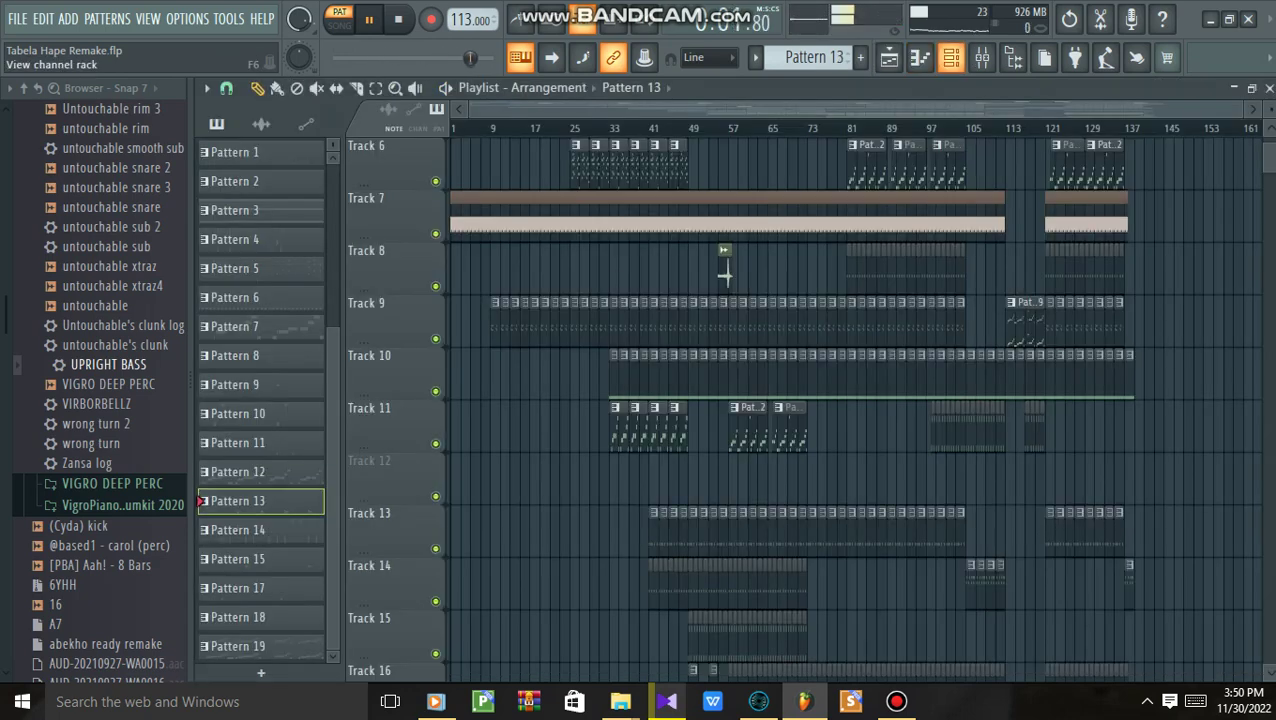
pyautogui.click(950, 57)
pyautogui.scroll(-3, 700, 380)
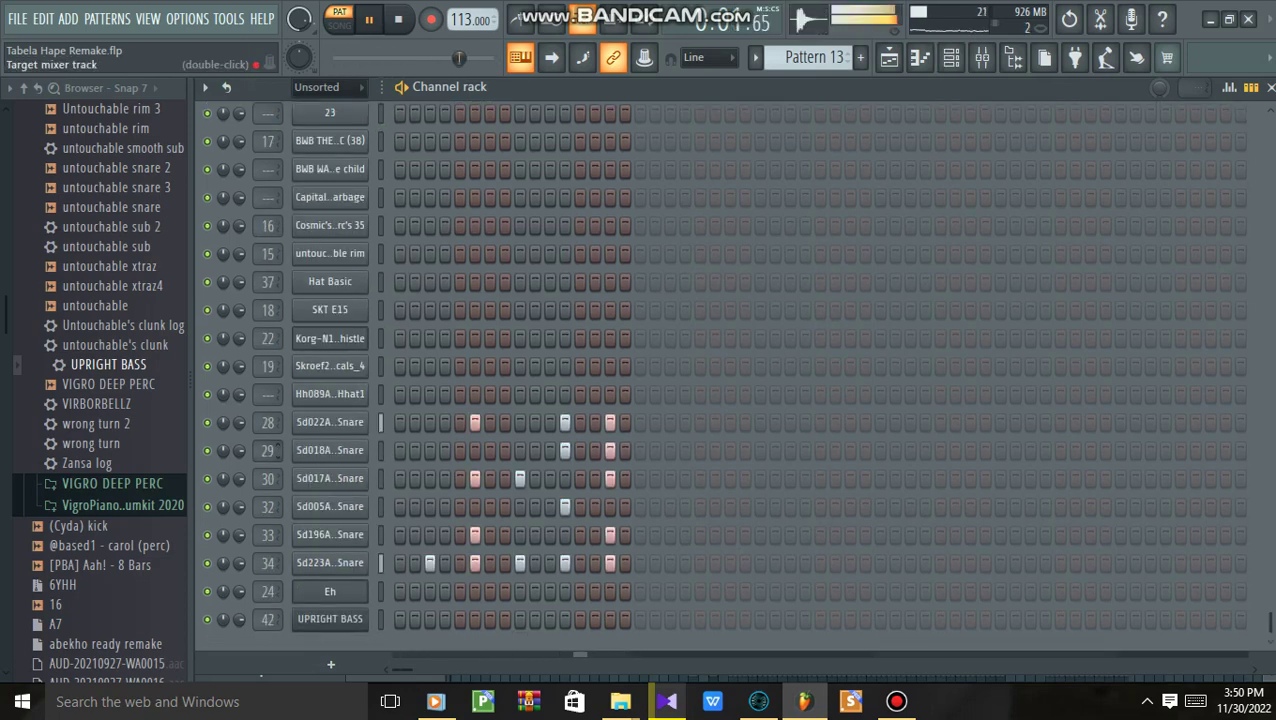
pyautogui.doubleClick(268, 450)
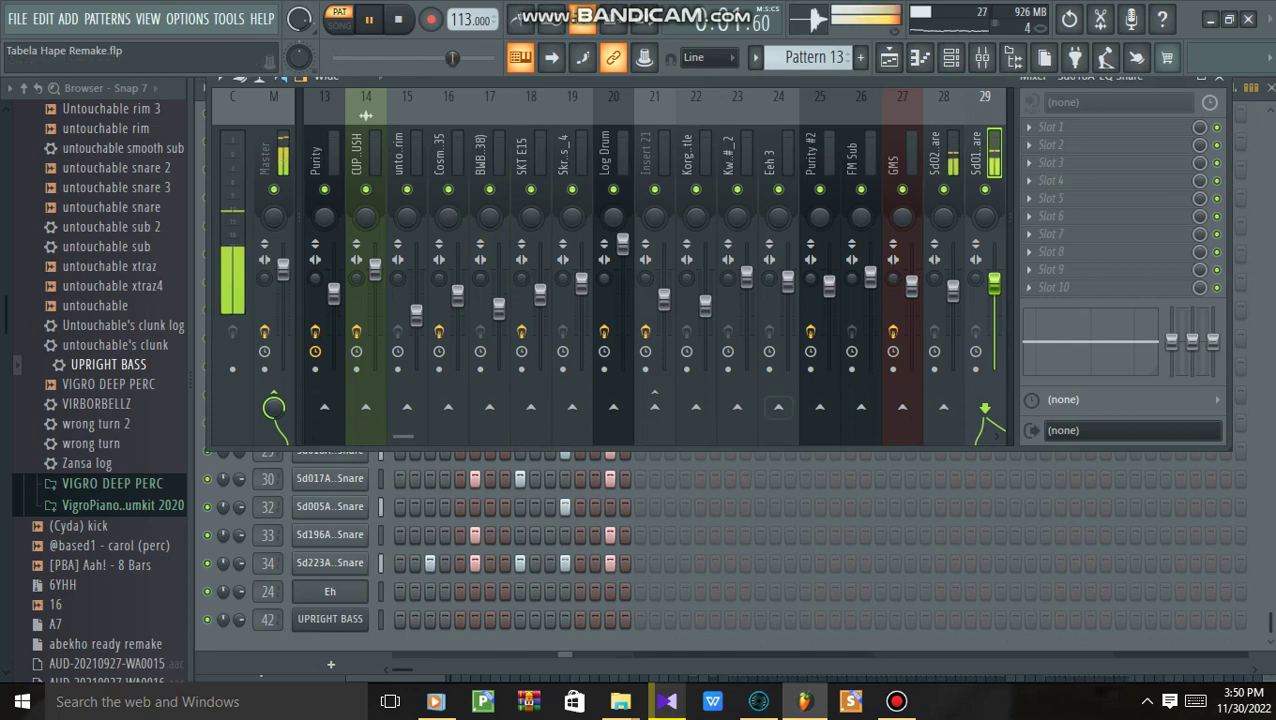
pyautogui.scroll(-3, 654, 266)
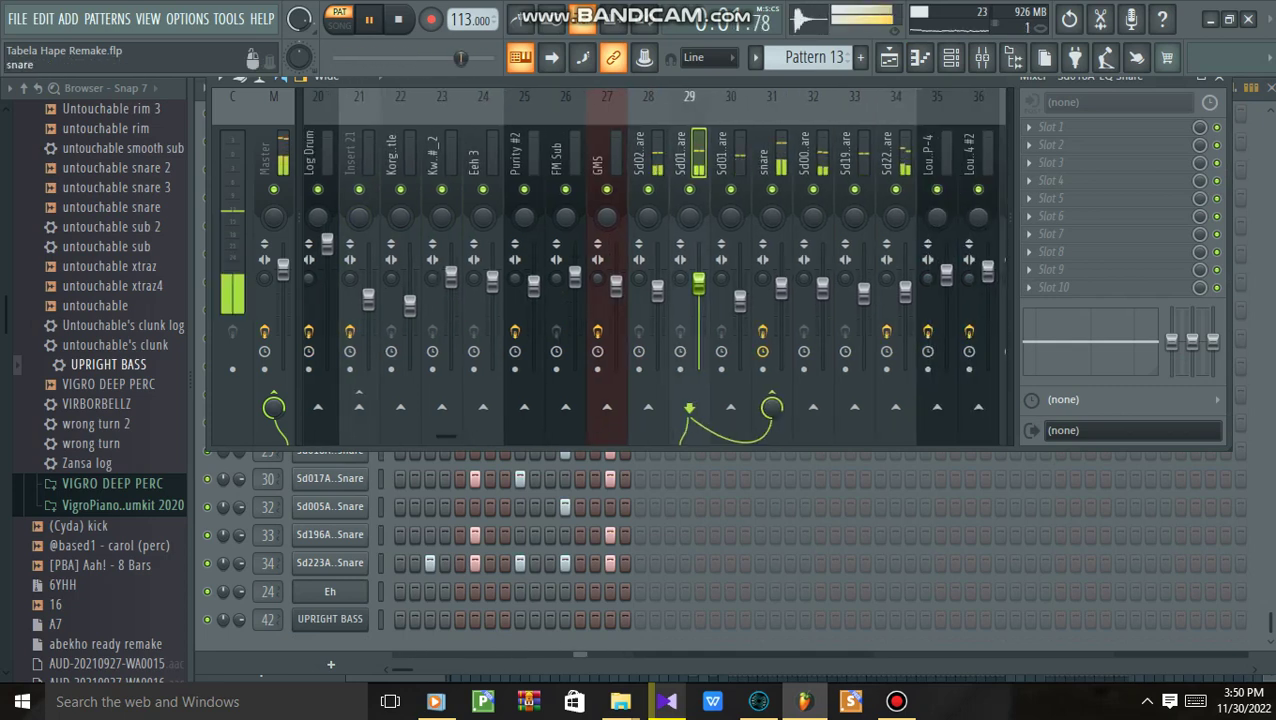
pyautogui.click(772, 155)
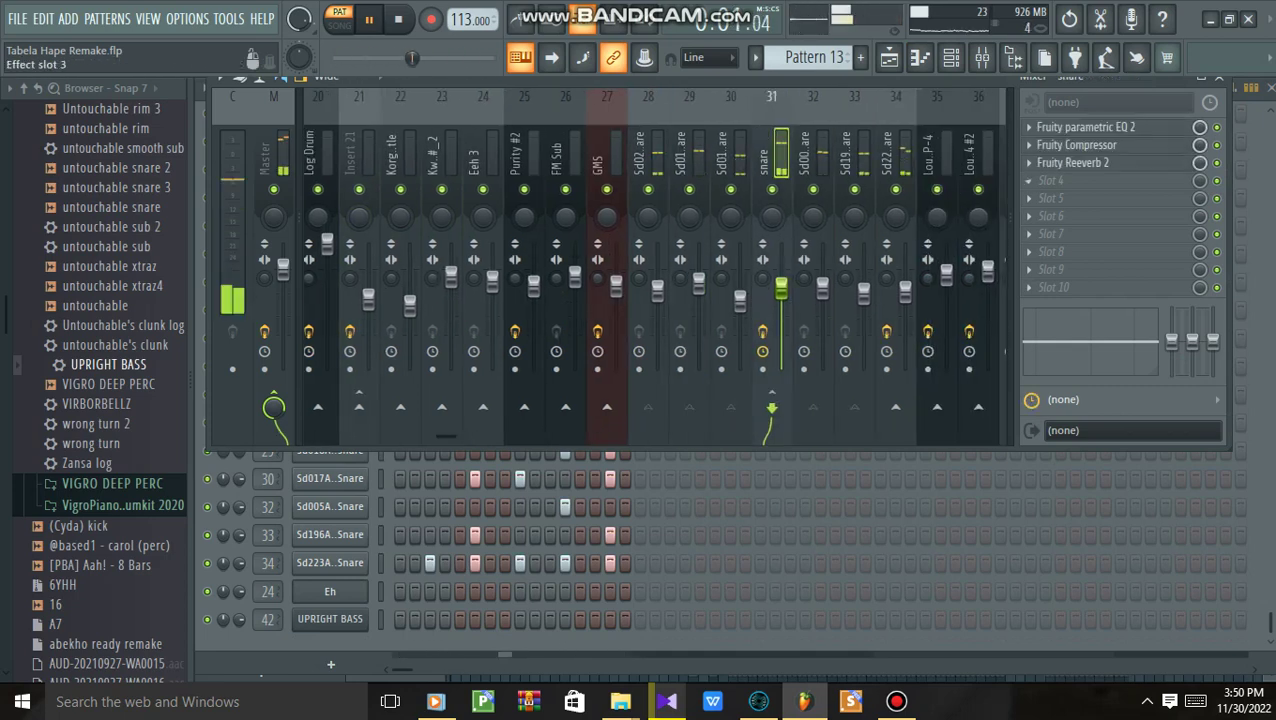
# Select Pattern 14 and inspect the Korg whistle channel's notes, its mixer track and the Insert 21 effects
pyautogui.click(889, 58)
pyautogui.click(238, 530)
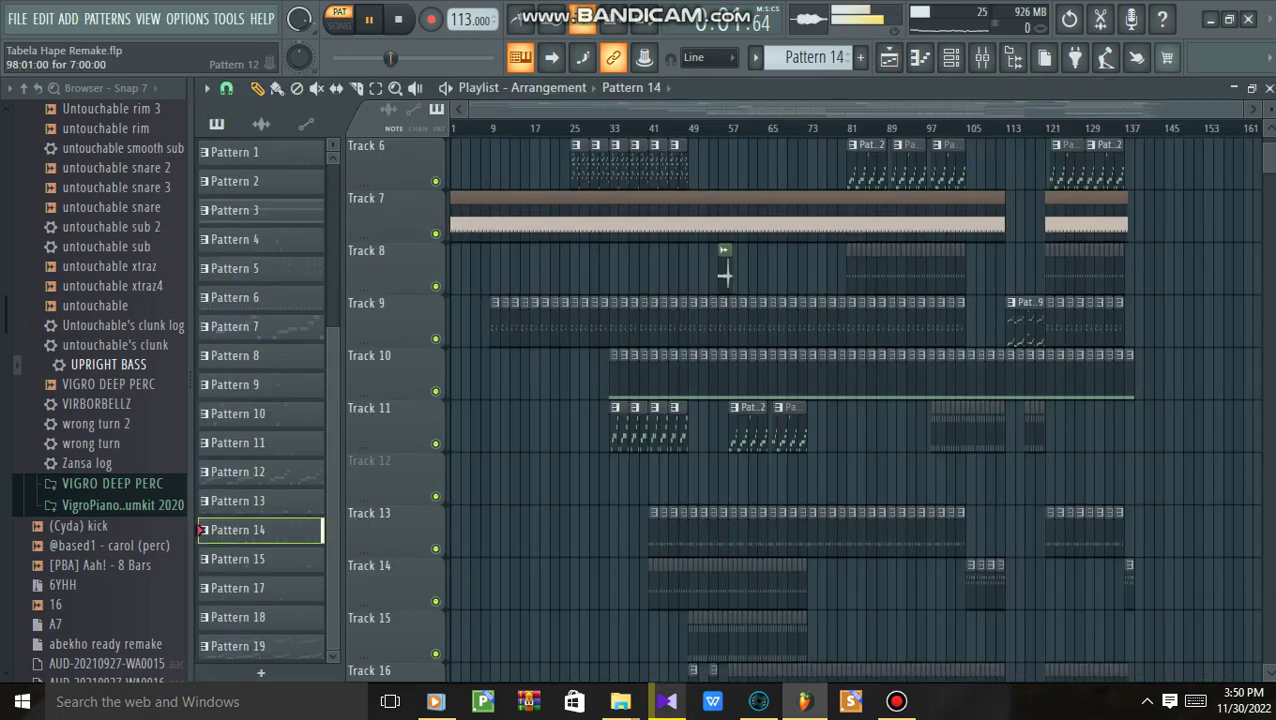
pyautogui.press('F6')
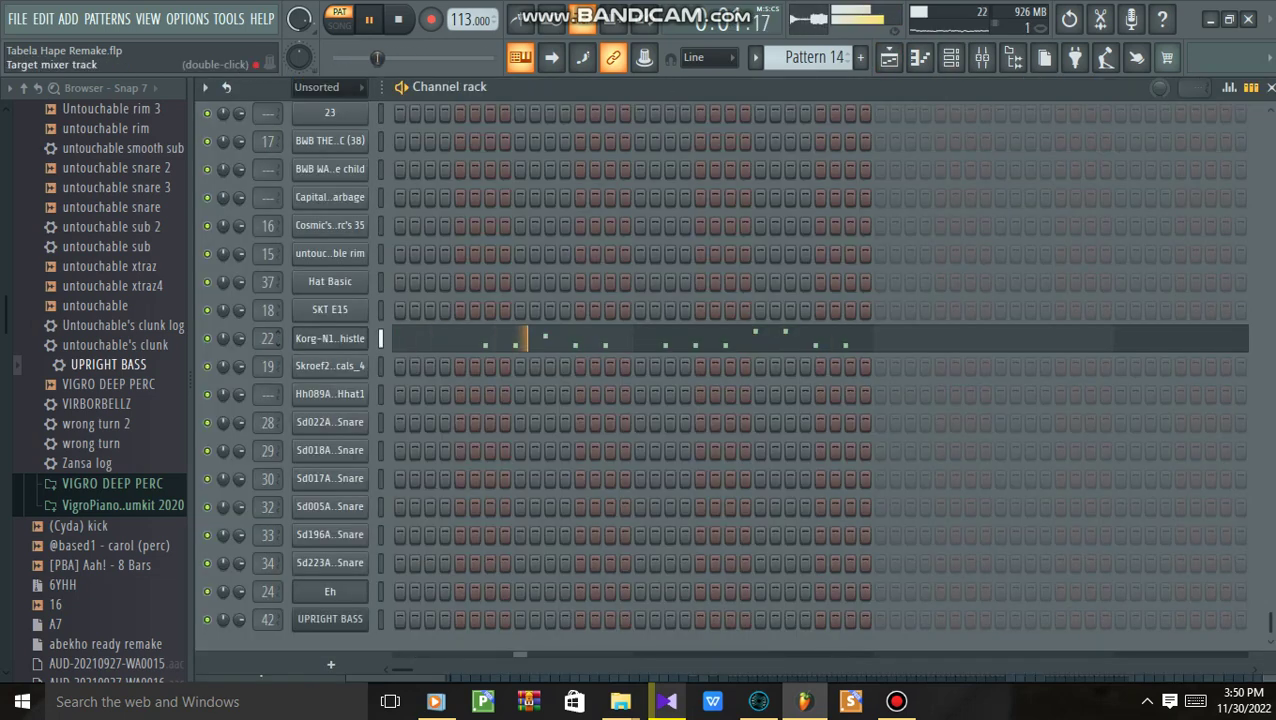
pyautogui.doubleClick(267, 338)
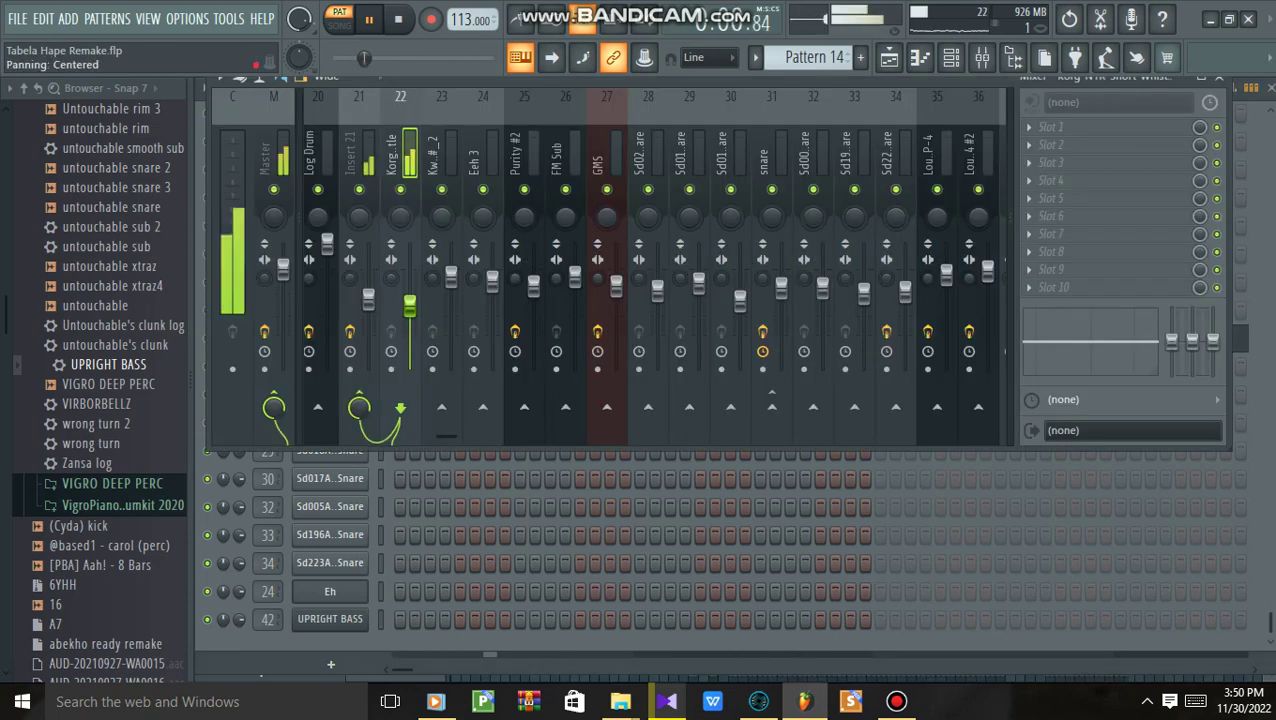
pyautogui.click(355, 150)
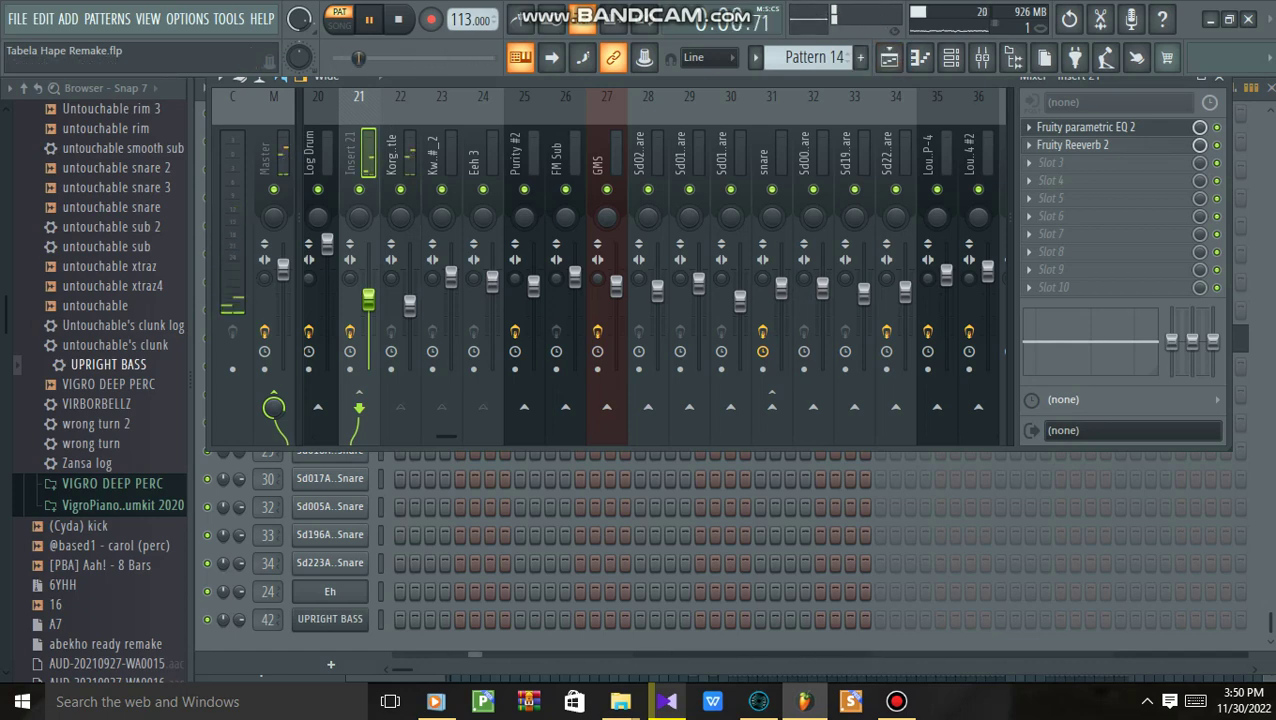
# Select Pattern 15 and Pattern 17 in turn and view each one's steps in the channel rack
pyautogui.click(887, 57)
pyautogui.click(237, 559)
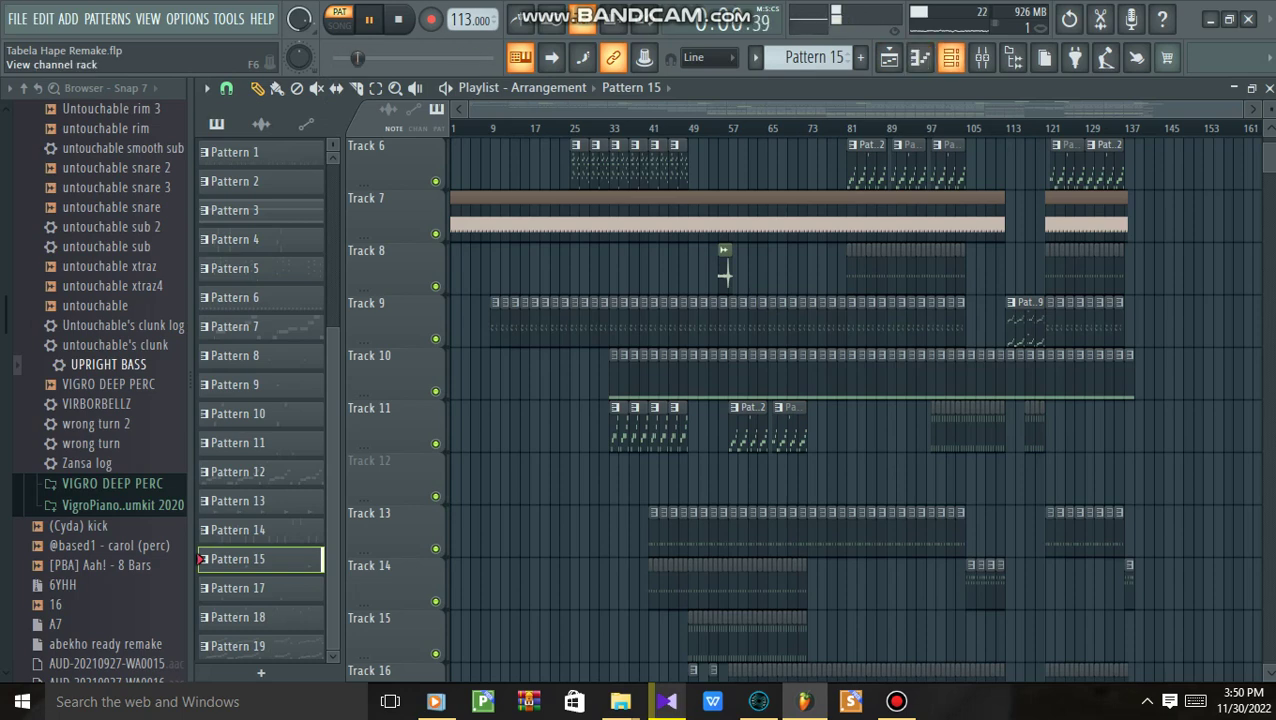
pyautogui.press('F6')
pyautogui.press('F6')
pyautogui.press('+')
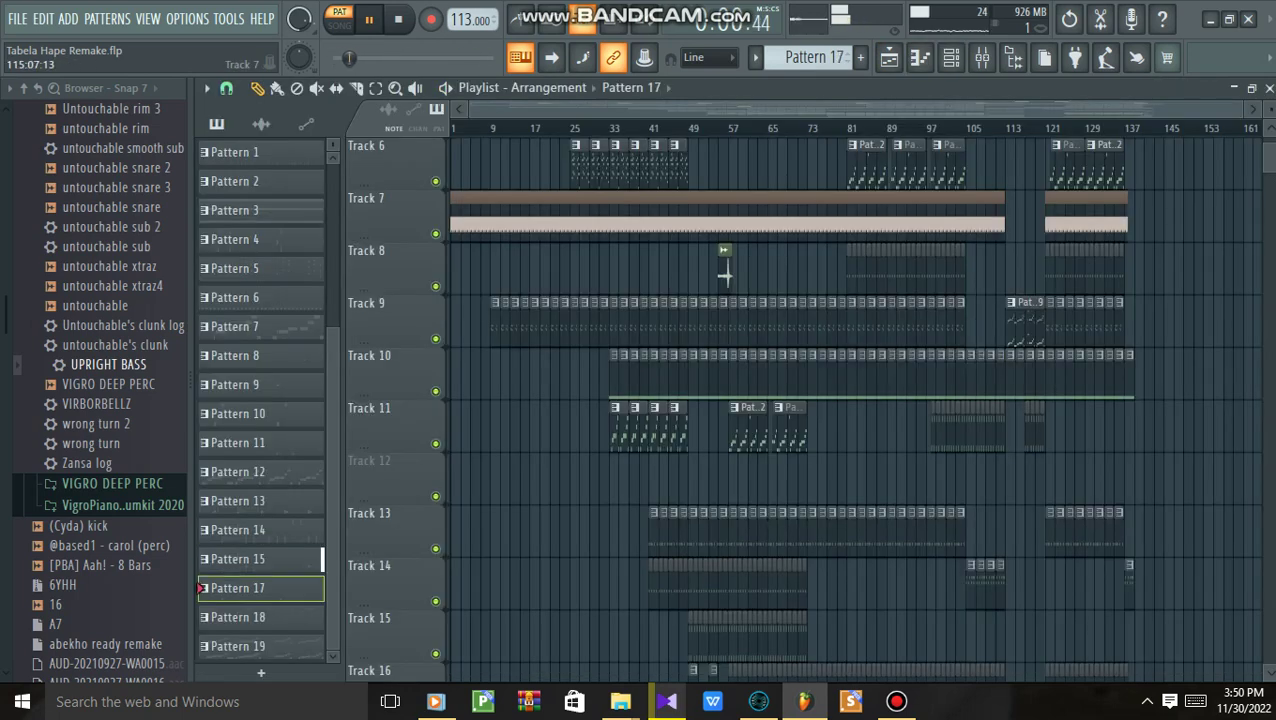
pyautogui.click(951, 57)
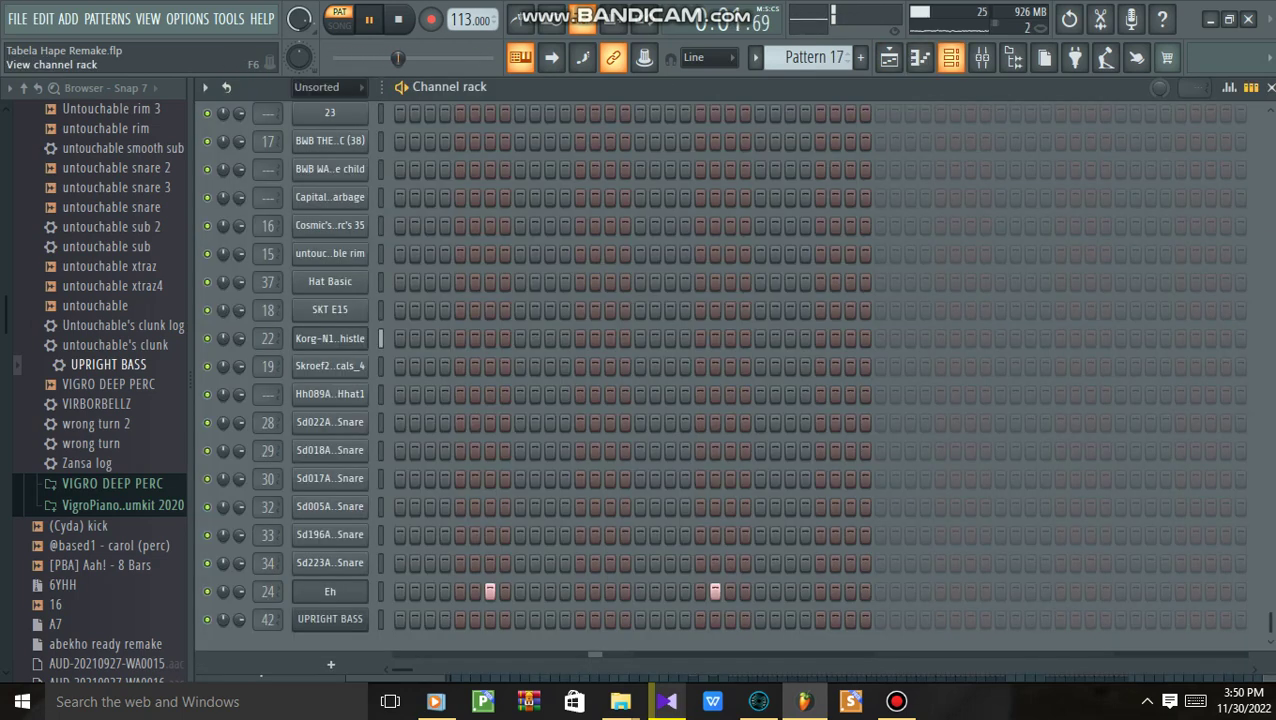
pyautogui.click(951, 57)
# Select Pattern 18 and examine the Purity #2 channel's notes and its plugin preset
pyautogui.click(260, 617)
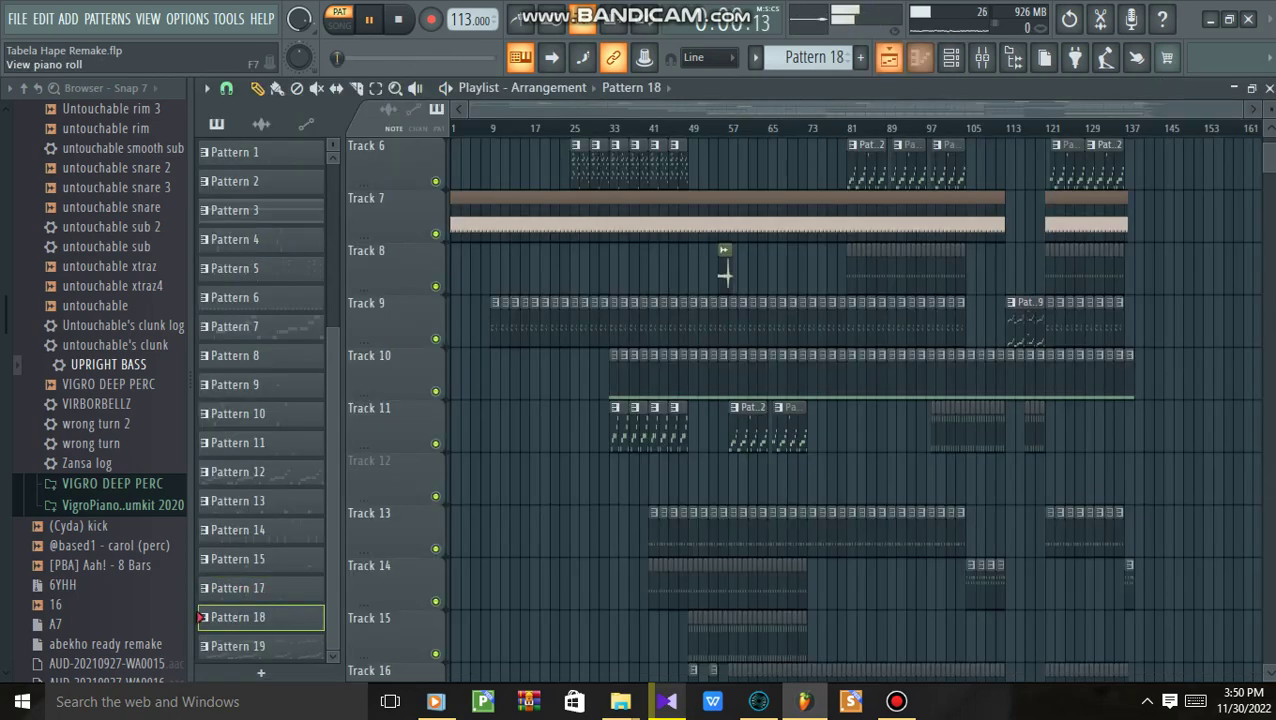
pyautogui.press('F6')
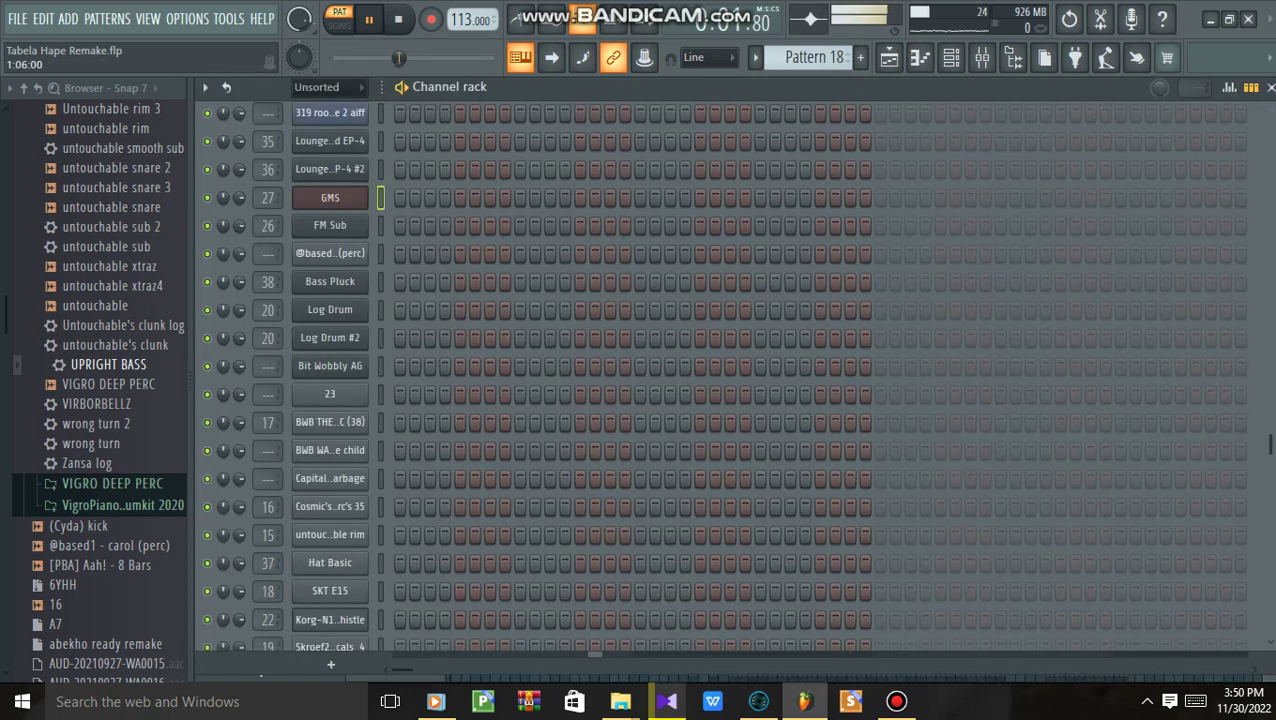
pyautogui.scroll(10, 330, 140)
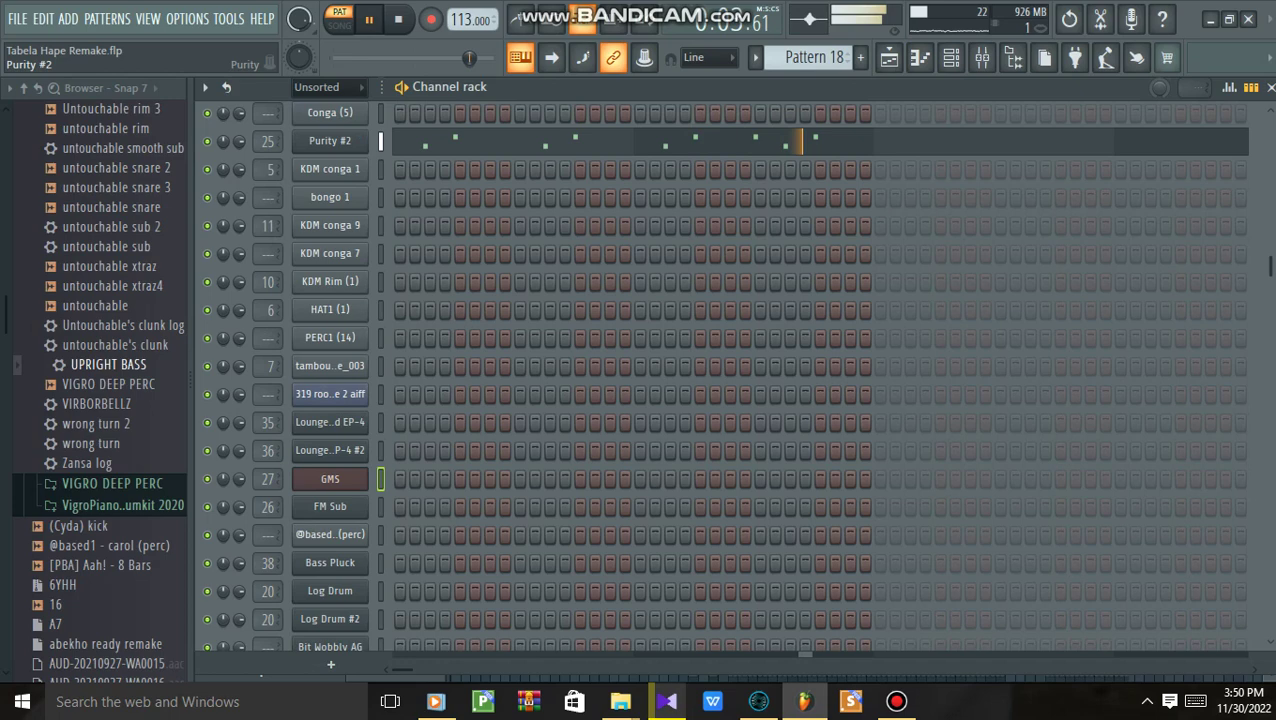
pyautogui.click(330, 140)
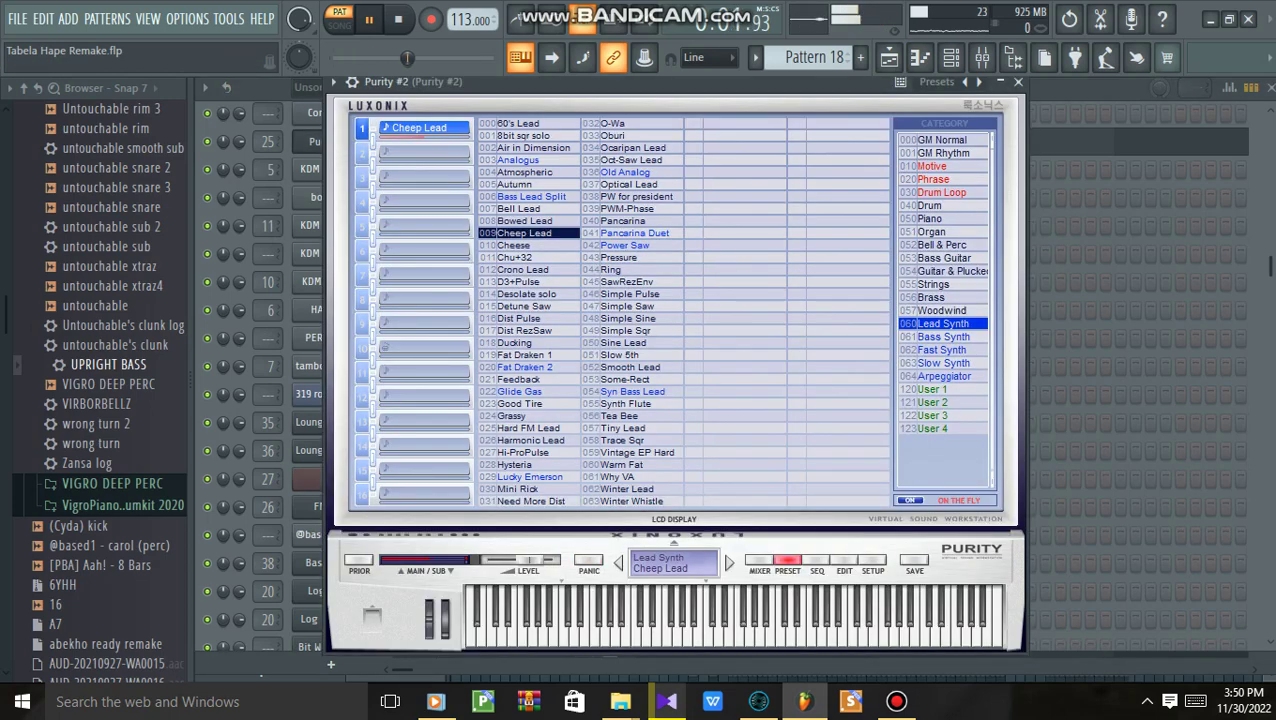
# Select Pattern 19 and examine the notes of its FM Sub and Bit Wobbly AG channels
pyautogui.click(519, 57)
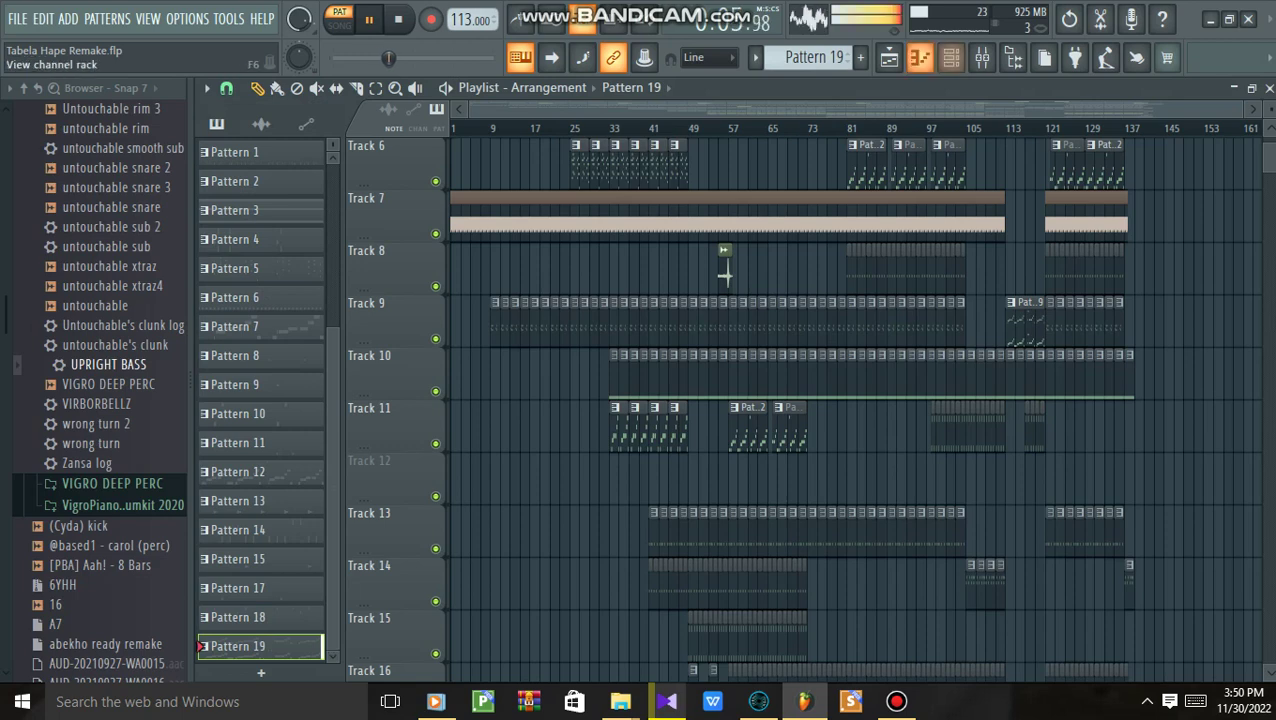
pyautogui.press('F6')
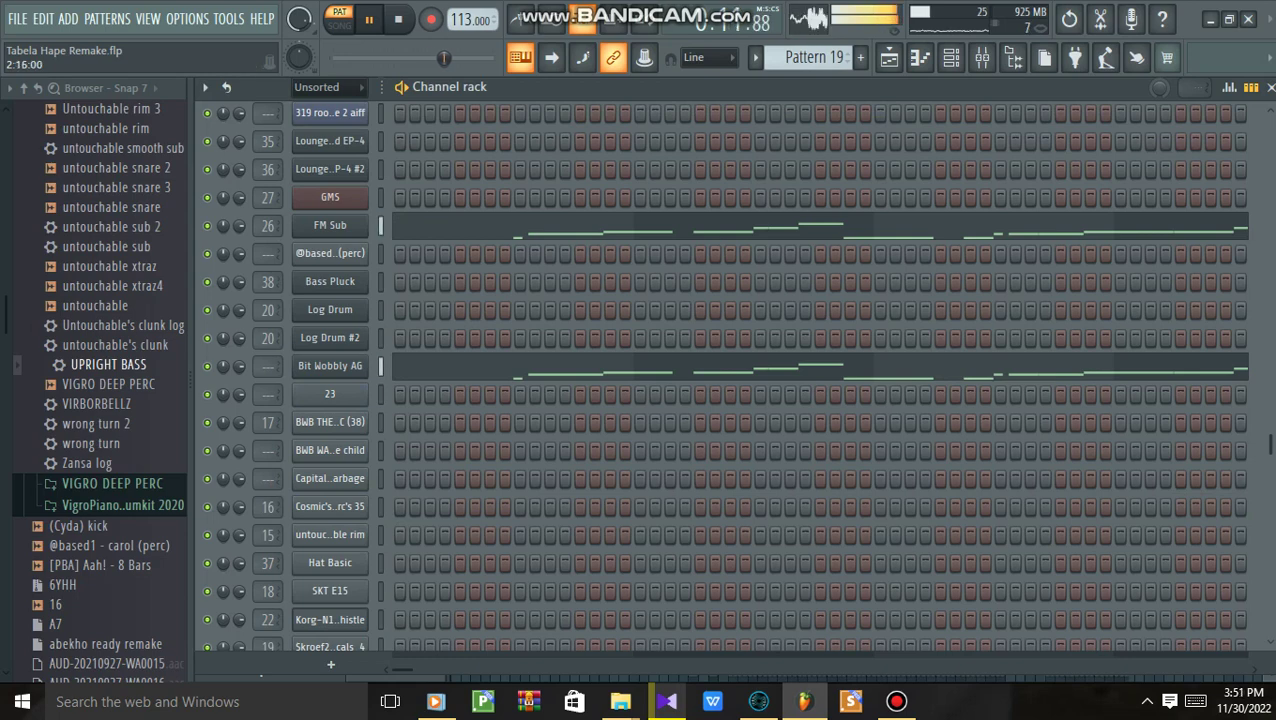
# Switch playback to song mode and examine the full arrangement across the playlist tracks while it plays
pyautogui.click(889, 57)
pyautogui.press('l')
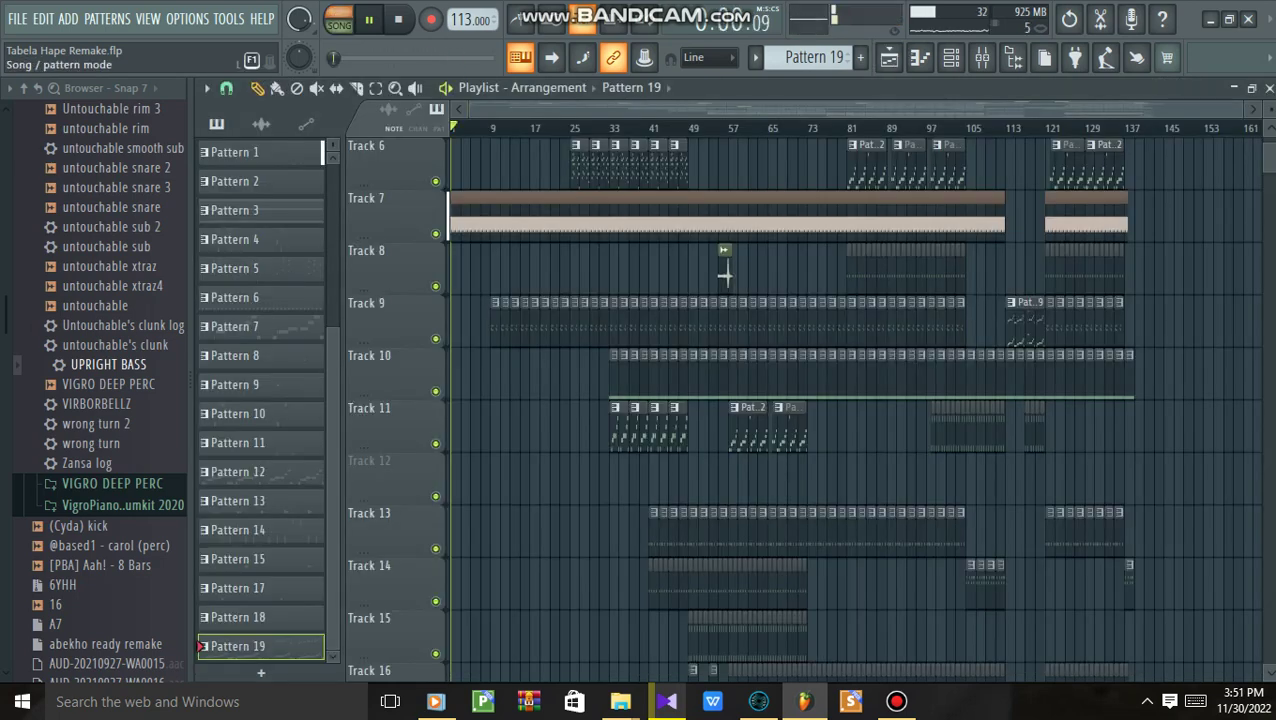
pyautogui.scroll(3, 795, 410)
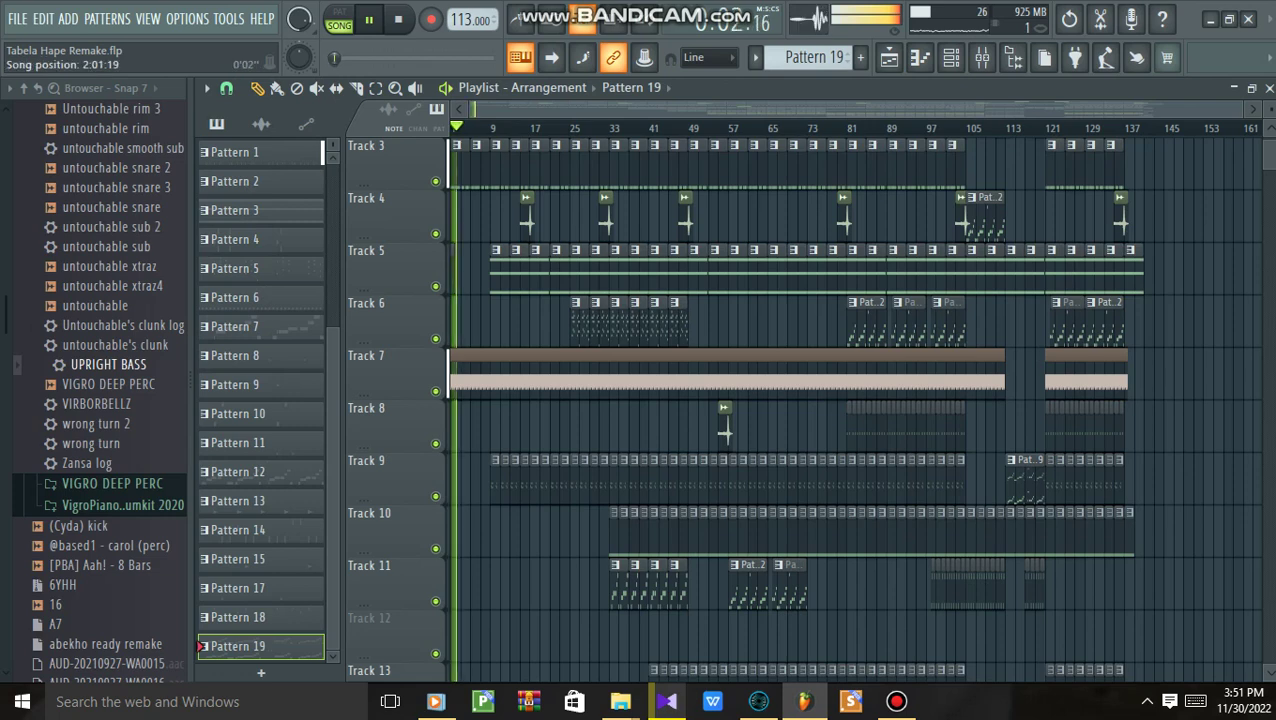
pyautogui.scroll(1, 795, 410)
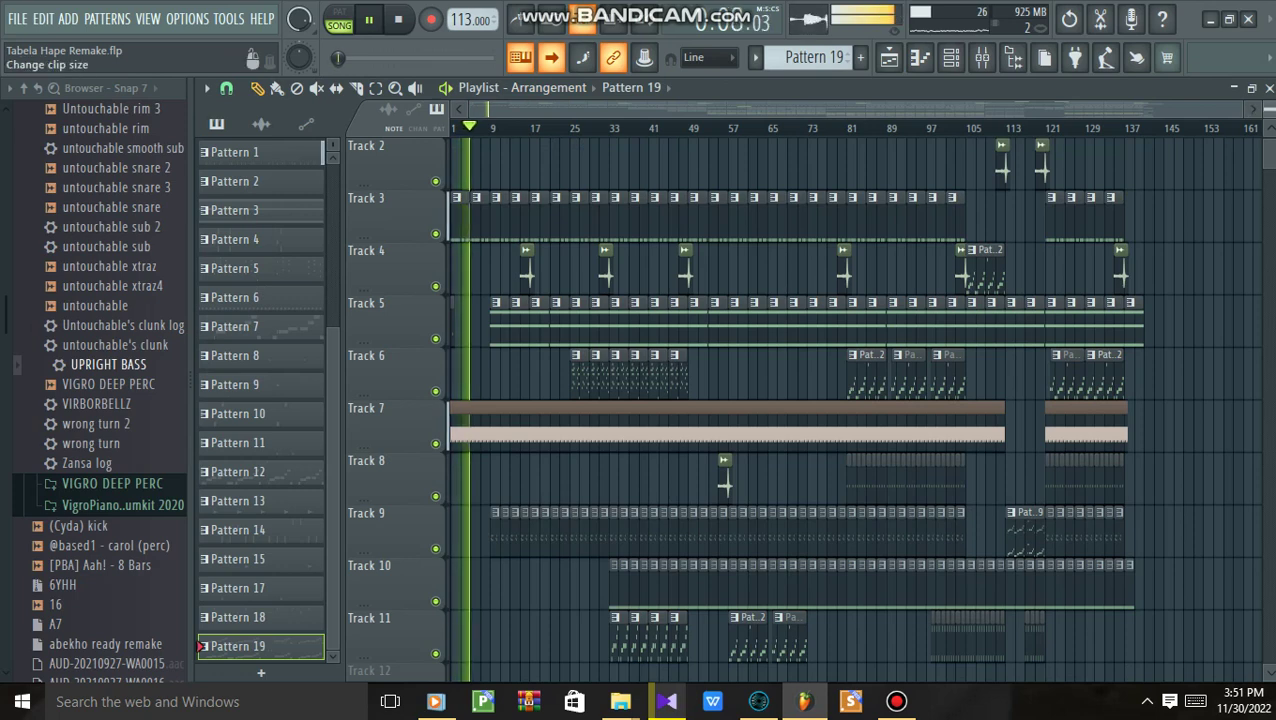
pyautogui.scroll(-2, 450, 220)
pyautogui.scroll(-5, 800, 400)
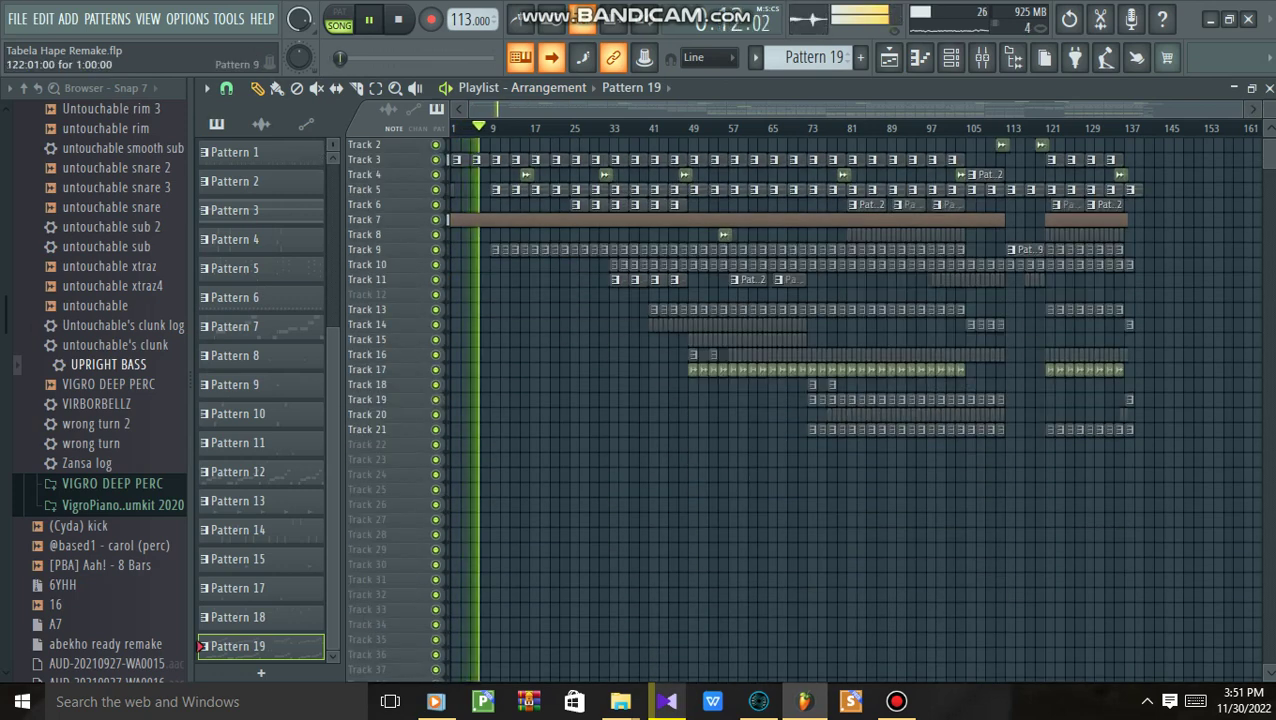
pyautogui.scroll(12, 800, 400)
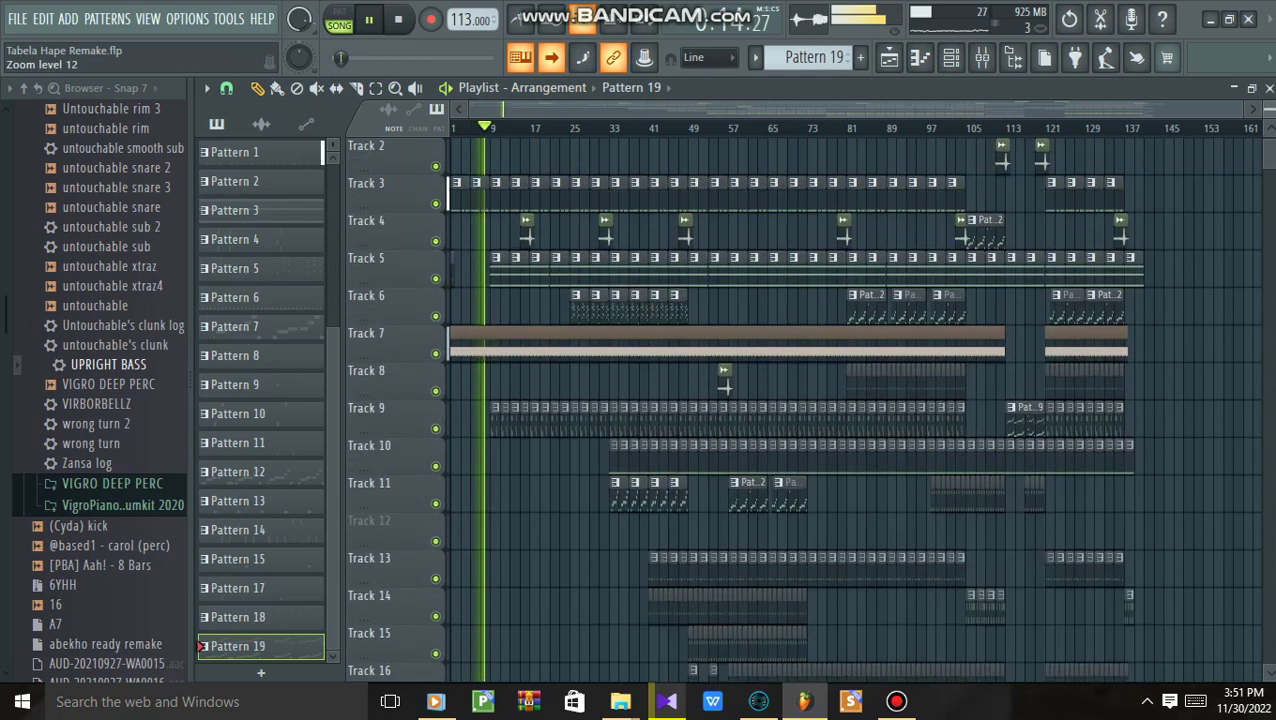
pyautogui.scroll(2, 800, 400)
pyautogui.scroll(-3, 800, 400)
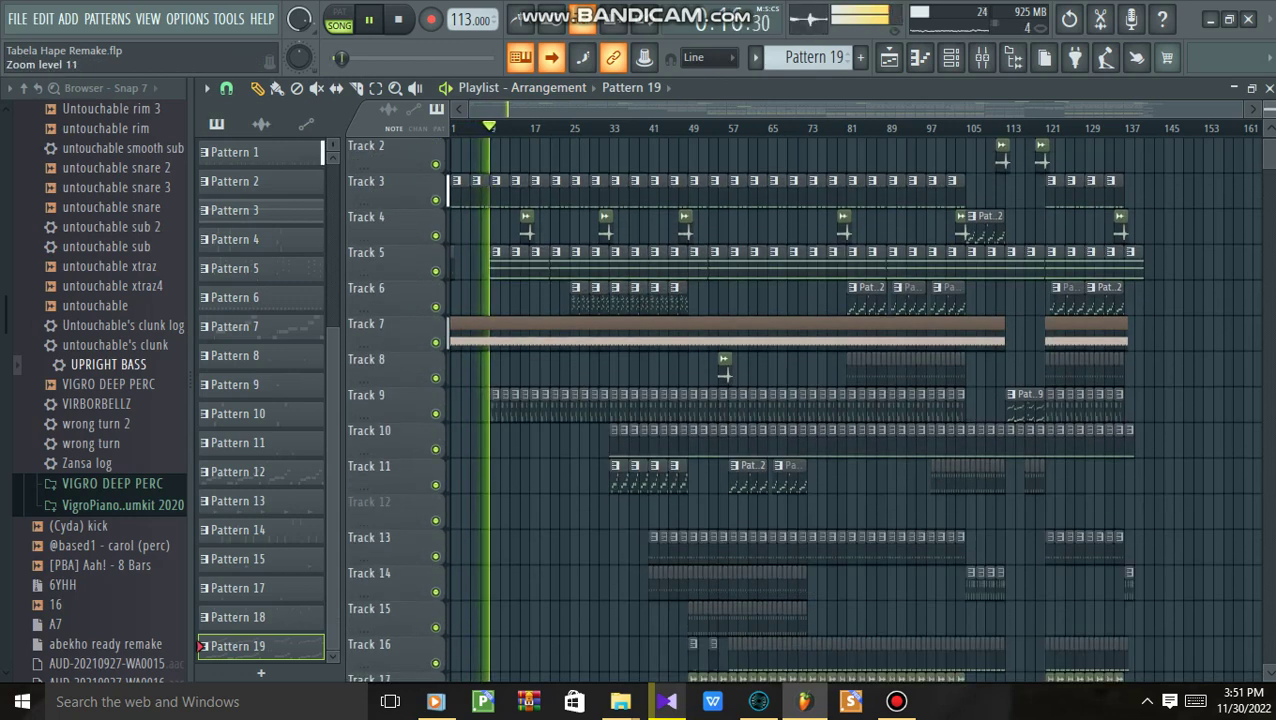
pyautogui.scroll(-1, 800, 400)
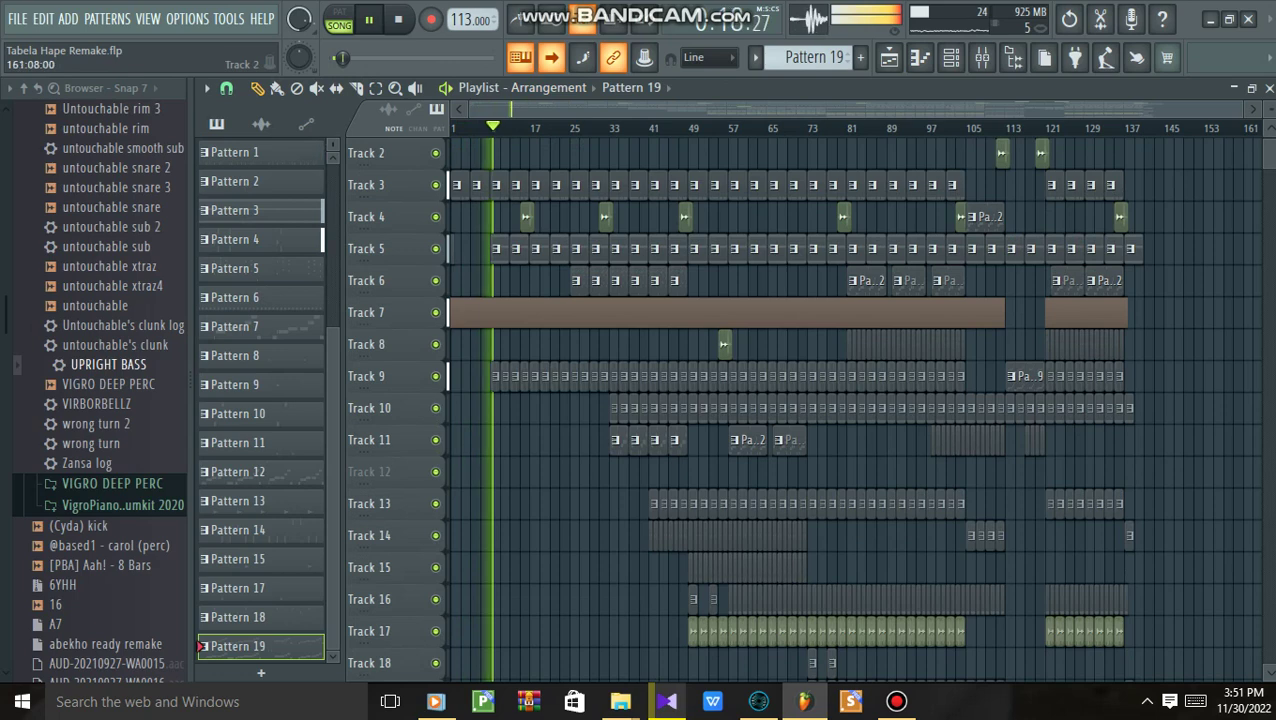
# Show the project's audio clips in the playlist picker and inspect the 4.5Mix[Shaker02] clip's sampler settings
pyautogui.scroll(1, 800, 400)
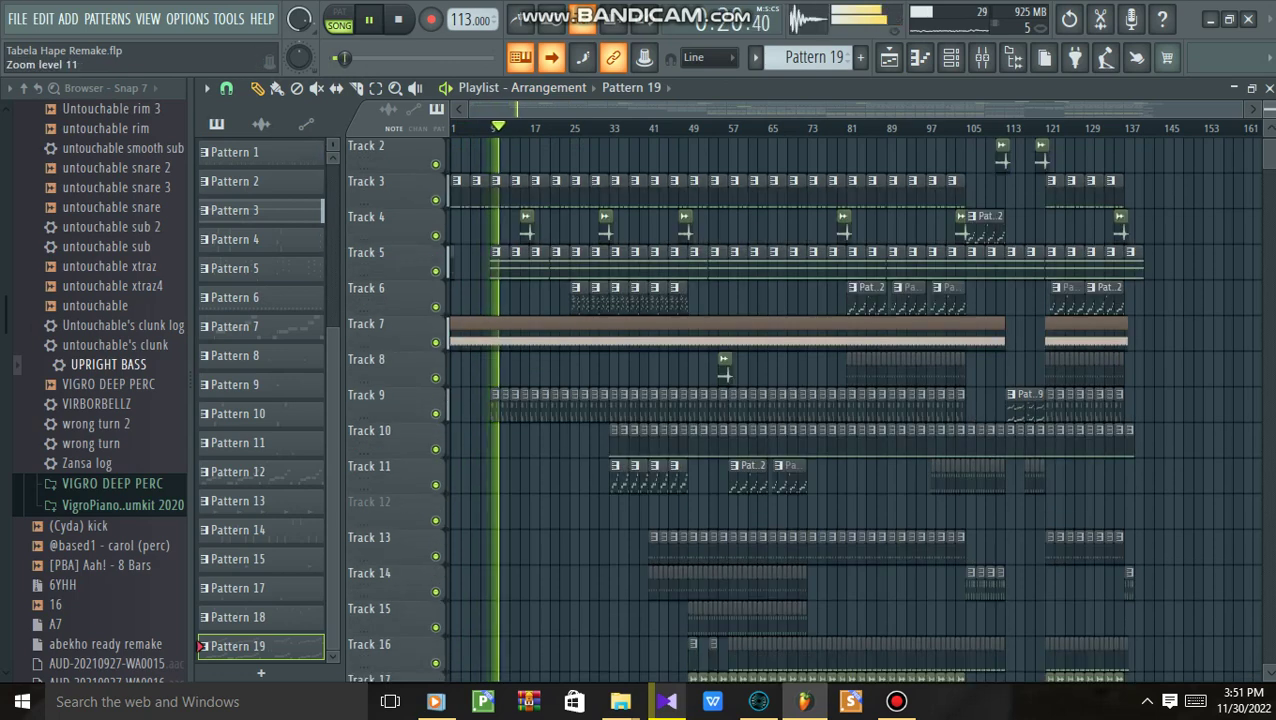
pyautogui.scroll(-4, 800, 400)
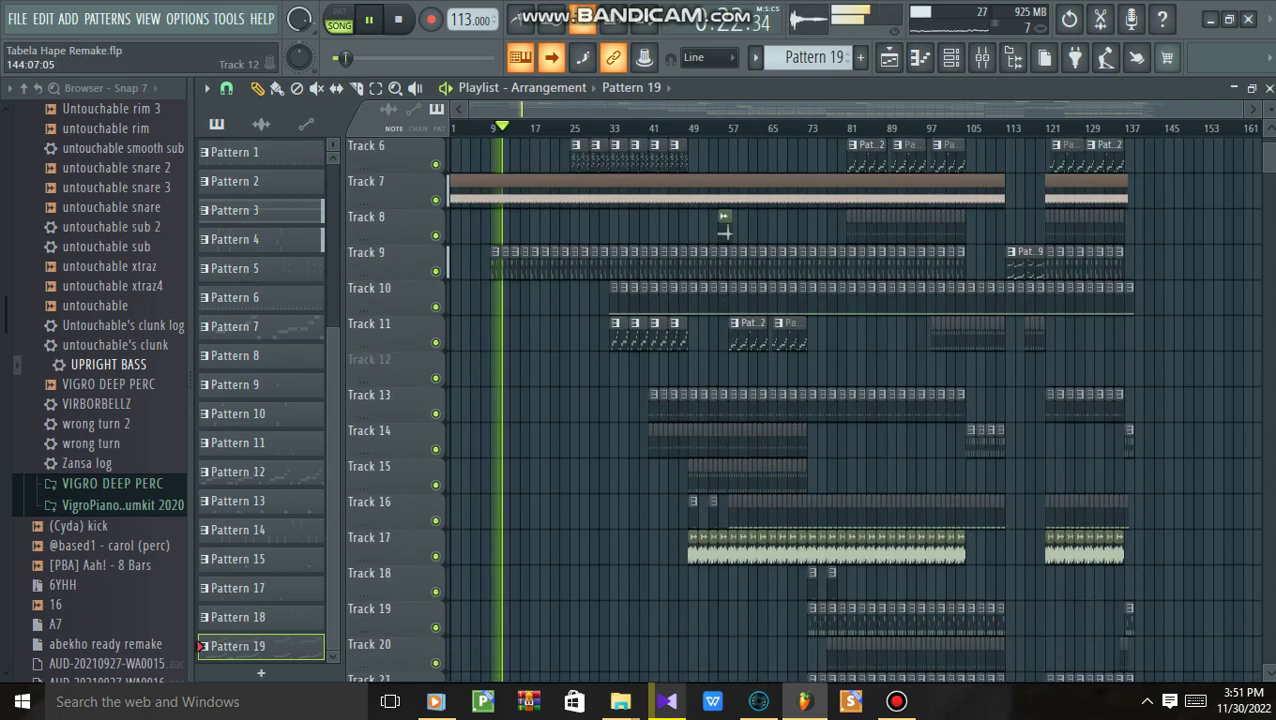
pyautogui.click(261, 123)
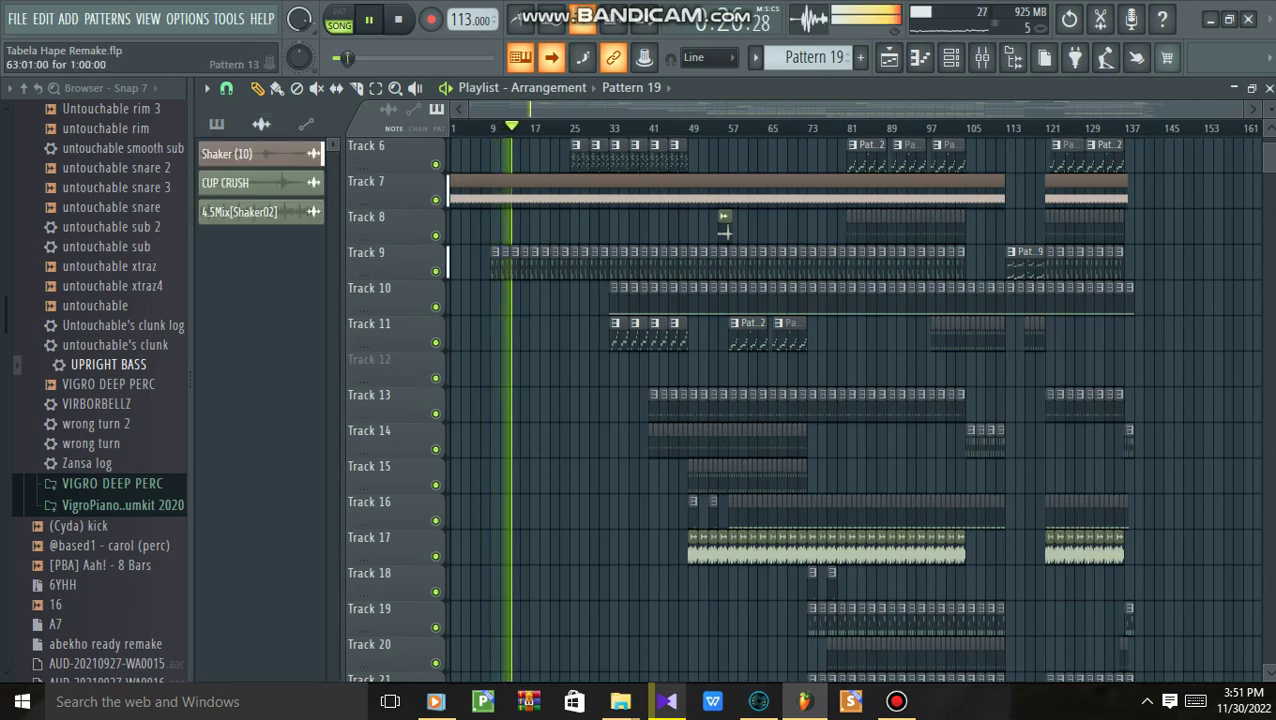
pyautogui.doubleClick(753, 550)
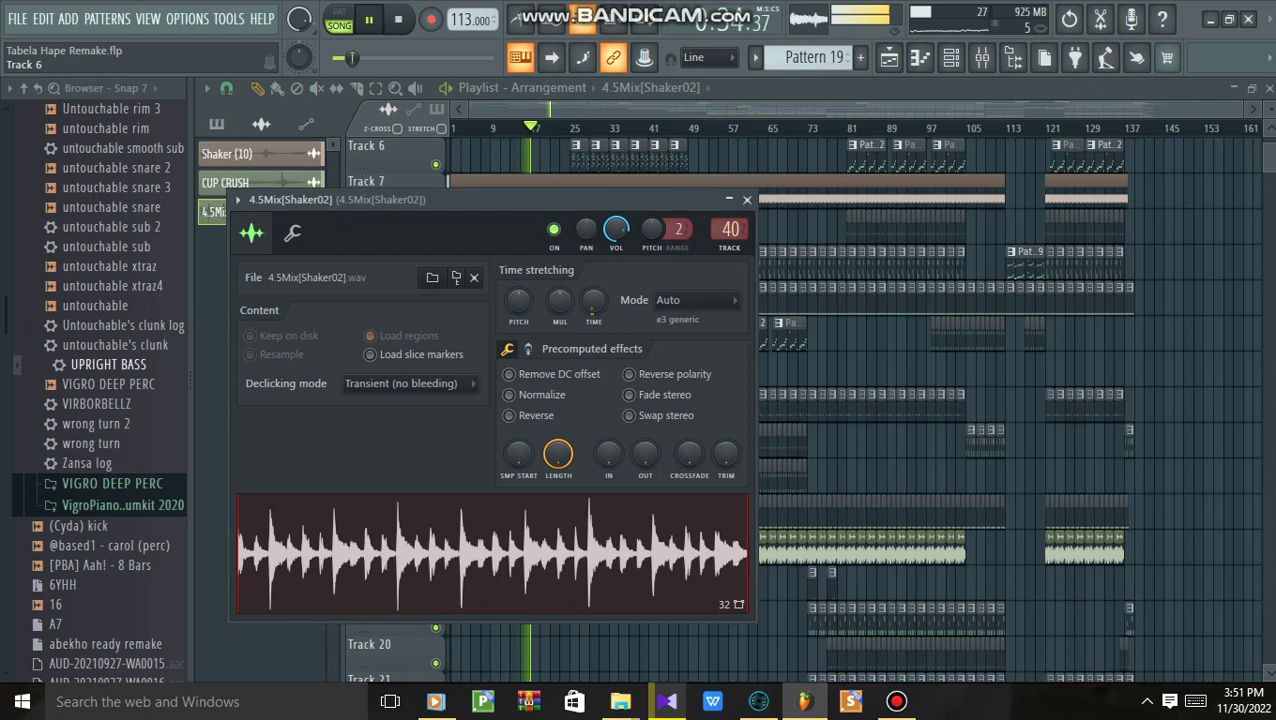
pyautogui.press('Escape')
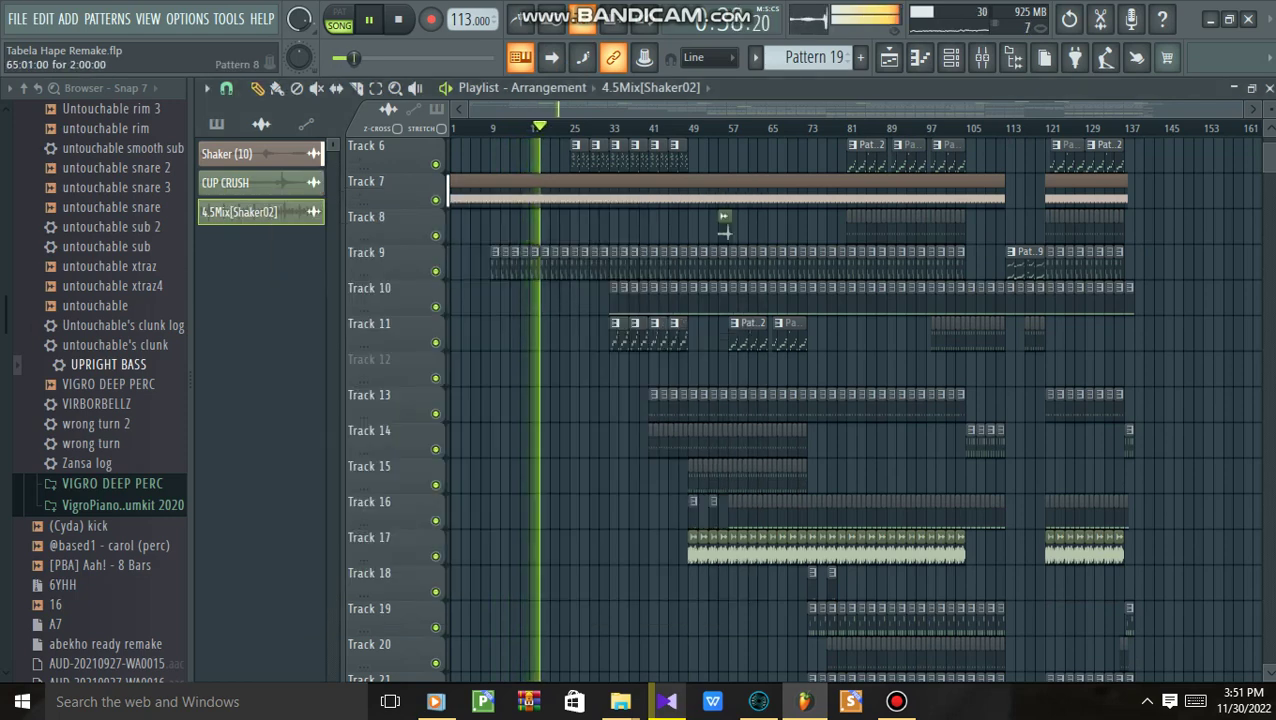
# Inspect the Shaker (10) clip's sampler settings and the effects on its mixer track, and return to the playlist
pyautogui.click(779, 195)
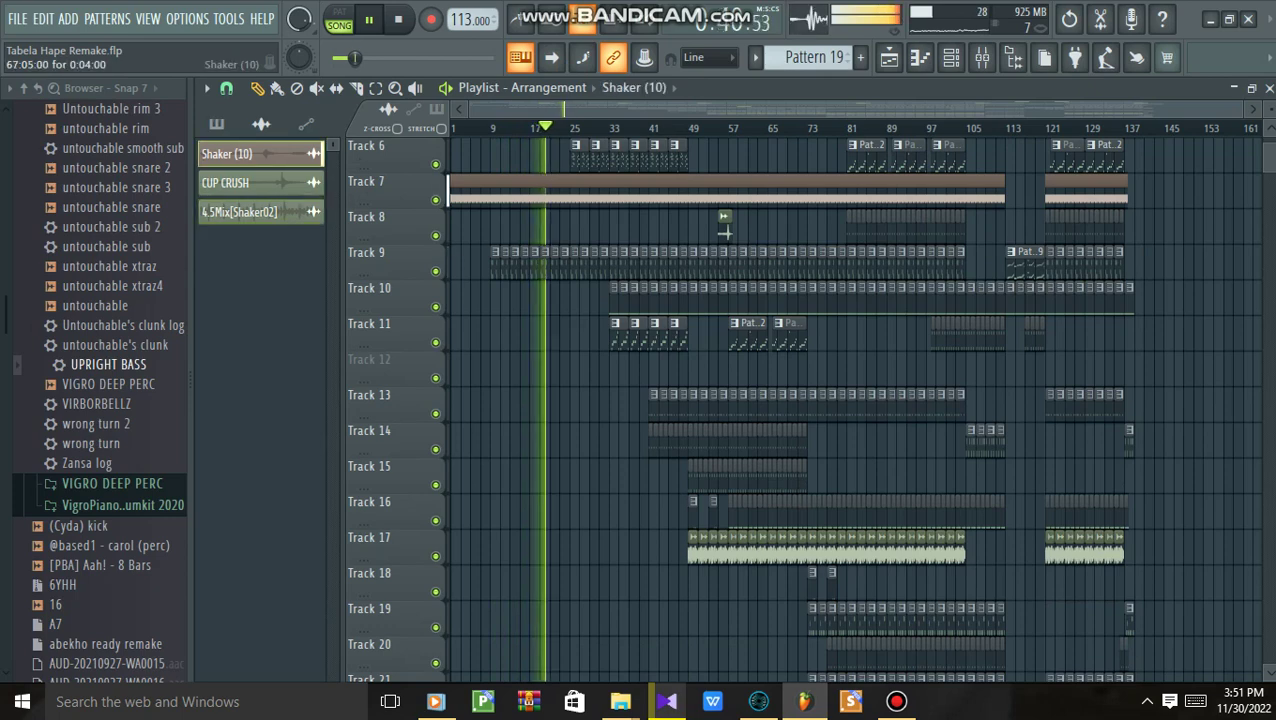
pyautogui.doubleClick(724, 232)
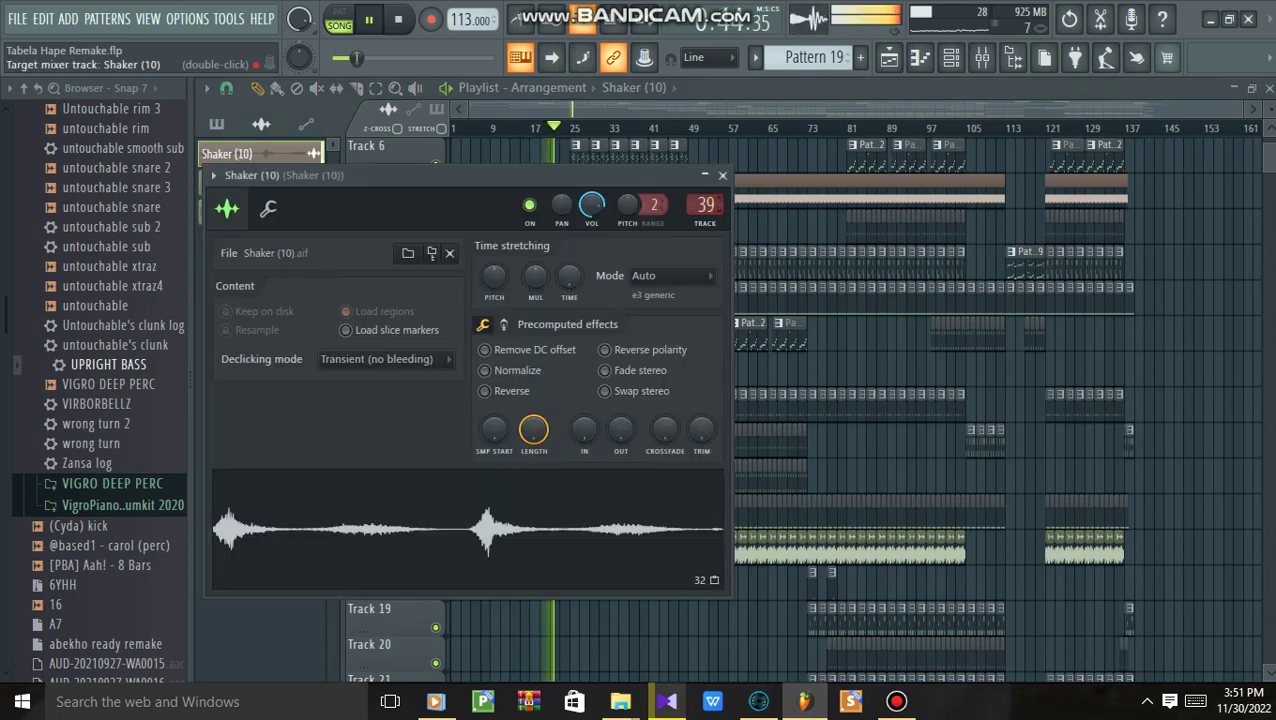
pyautogui.doubleClick(706, 205)
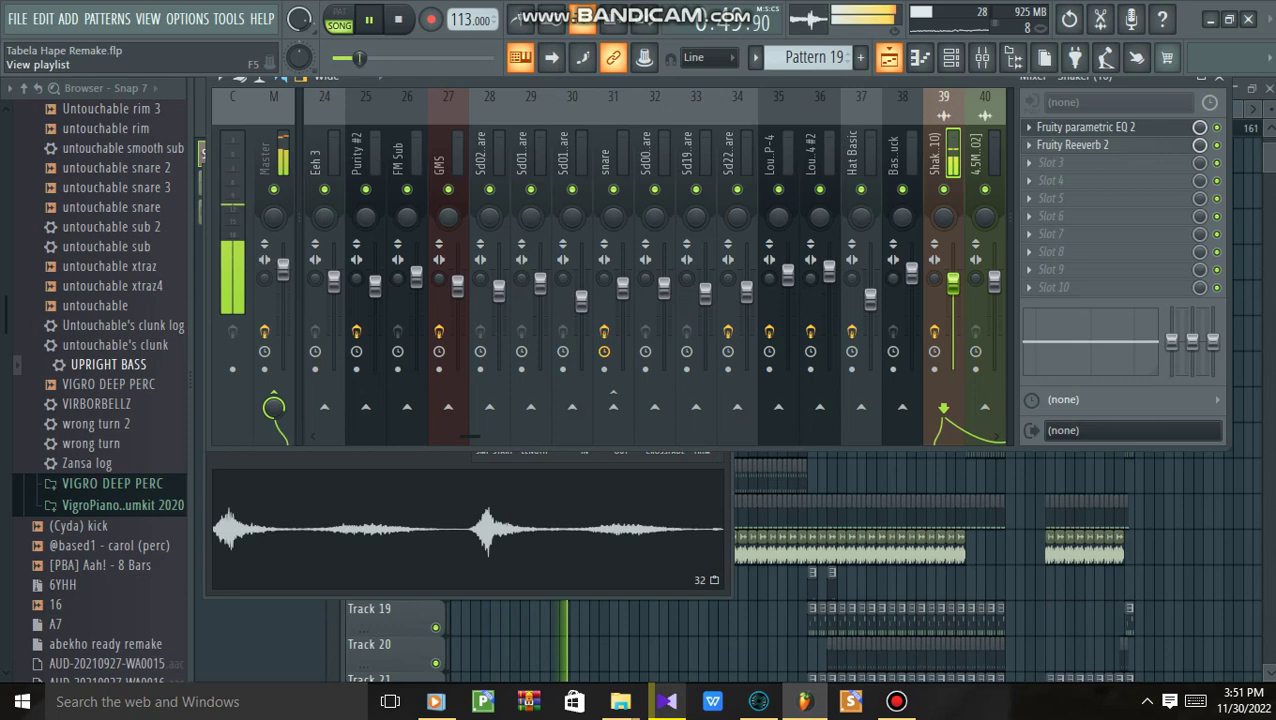
pyautogui.click(551, 57)
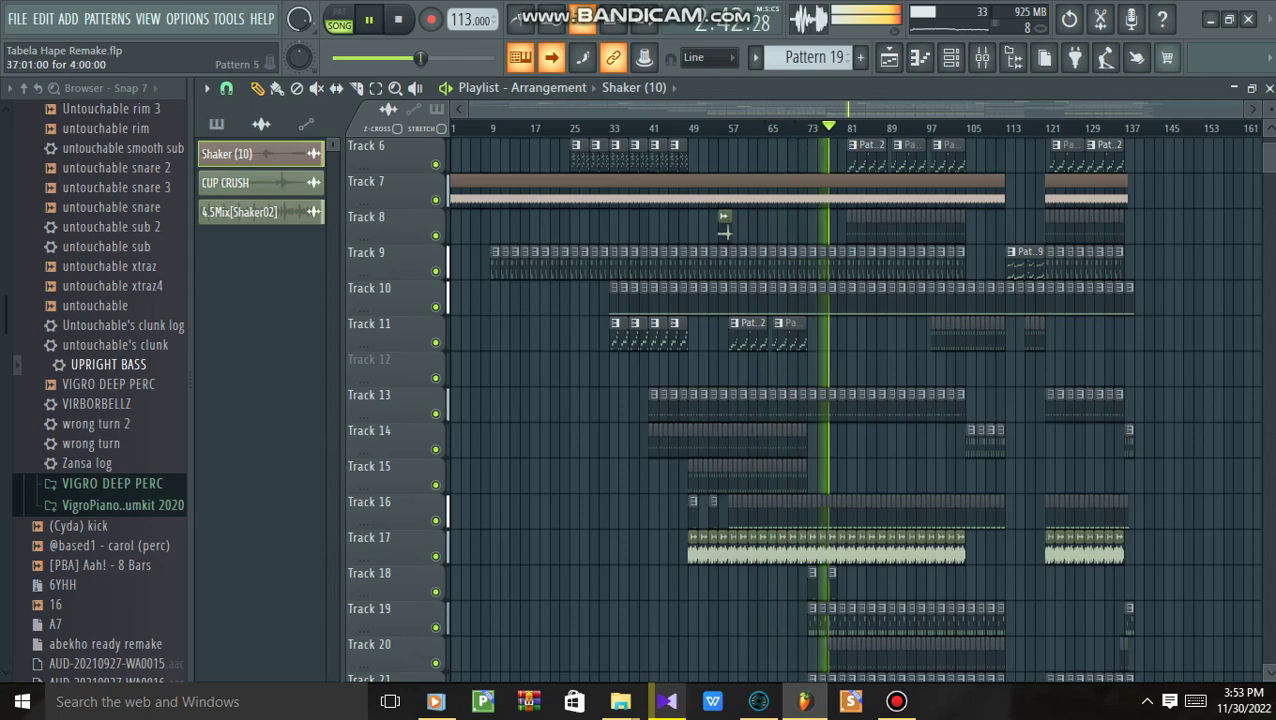
# Examine the arrangement's lower and upper playlist tracks while the song plays
pyautogui.scroll(-1, 724, 233)
pyautogui.scroll(-1, 724, 196)
pyautogui.scroll(-1, 724, 196)
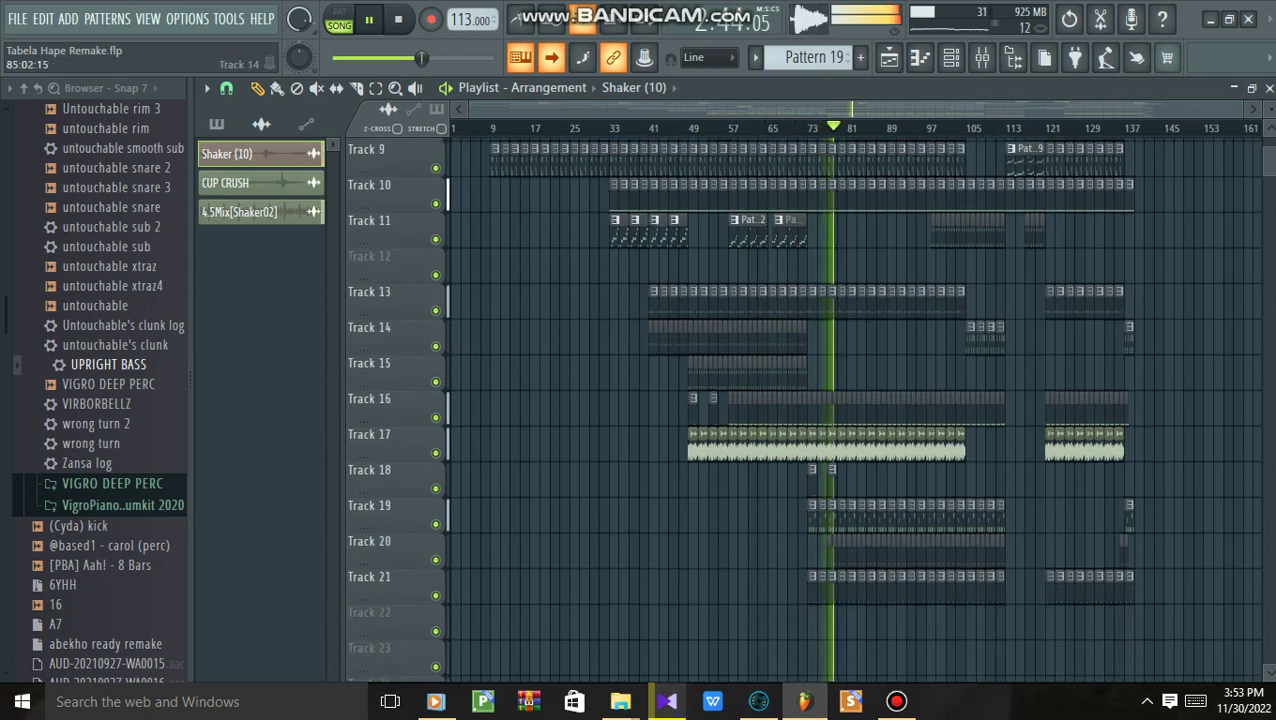
pyautogui.scroll(3, 724, 232)
pyautogui.scroll(3, 794, 410)
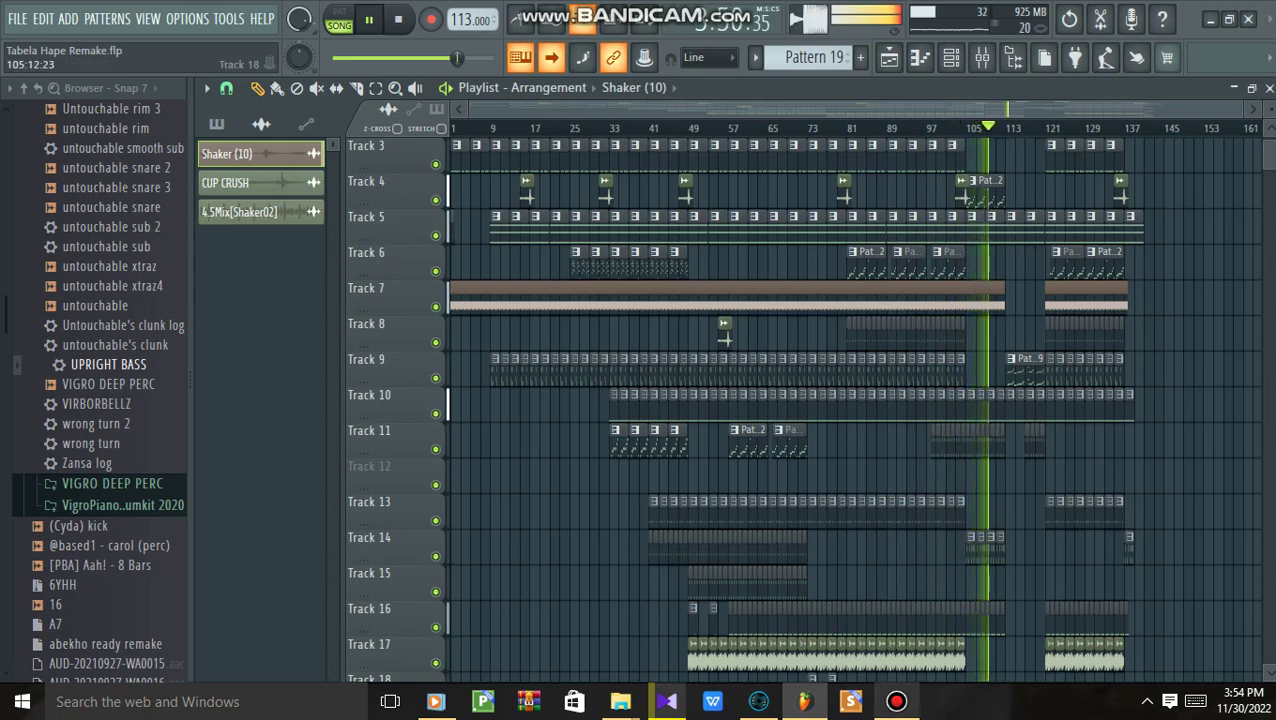
pyautogui.click(896, 701)
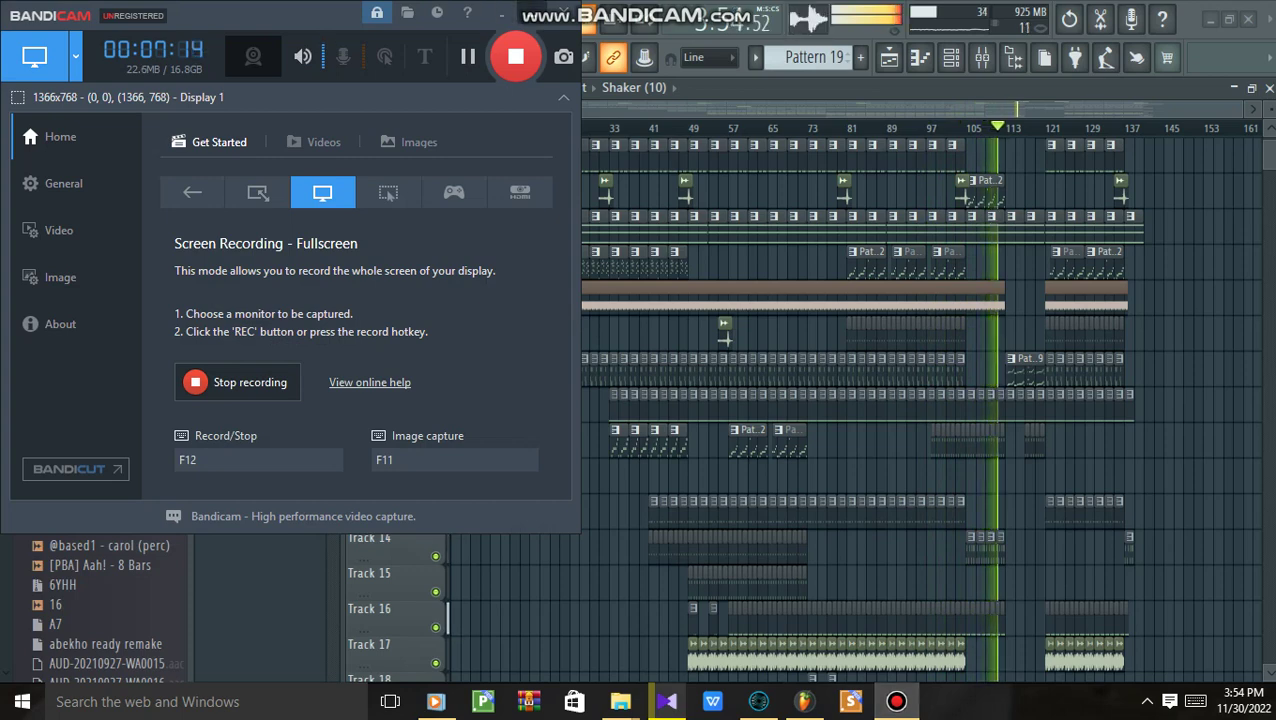
pyautogui.click(501, 13)
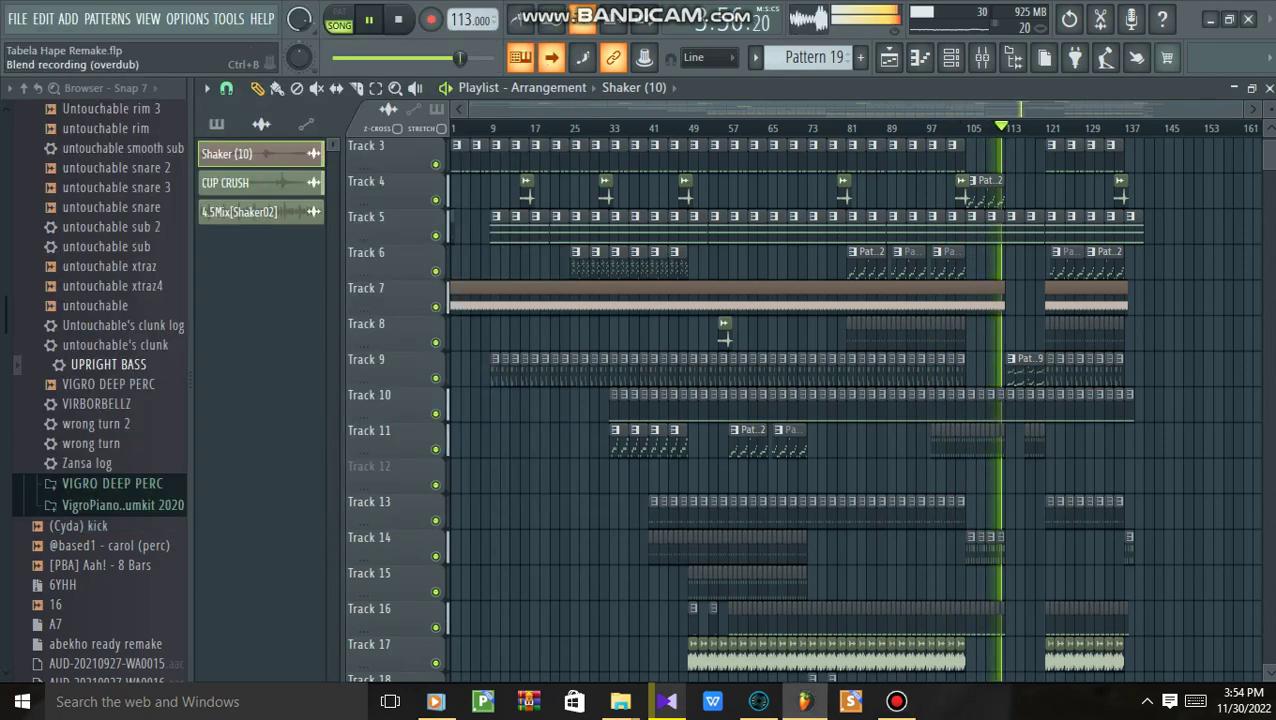
# Zoom the playlist in on the arrangement's closing section from bar 113 and examine its clips during playback
pyautogui.moveTo(1033, 109); pyautogui.dragTo(1145, 109)
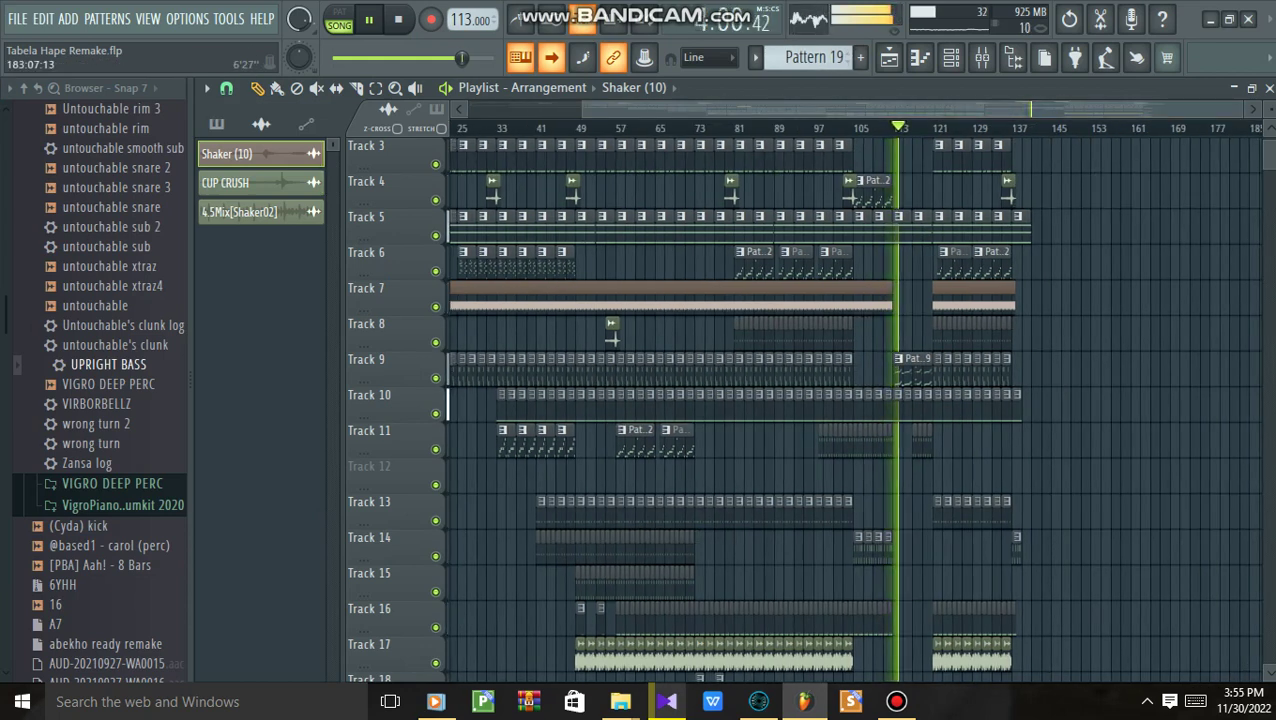
pyautogui.moveTo(1245, 109); pyautogui.dragTo(929, 109)
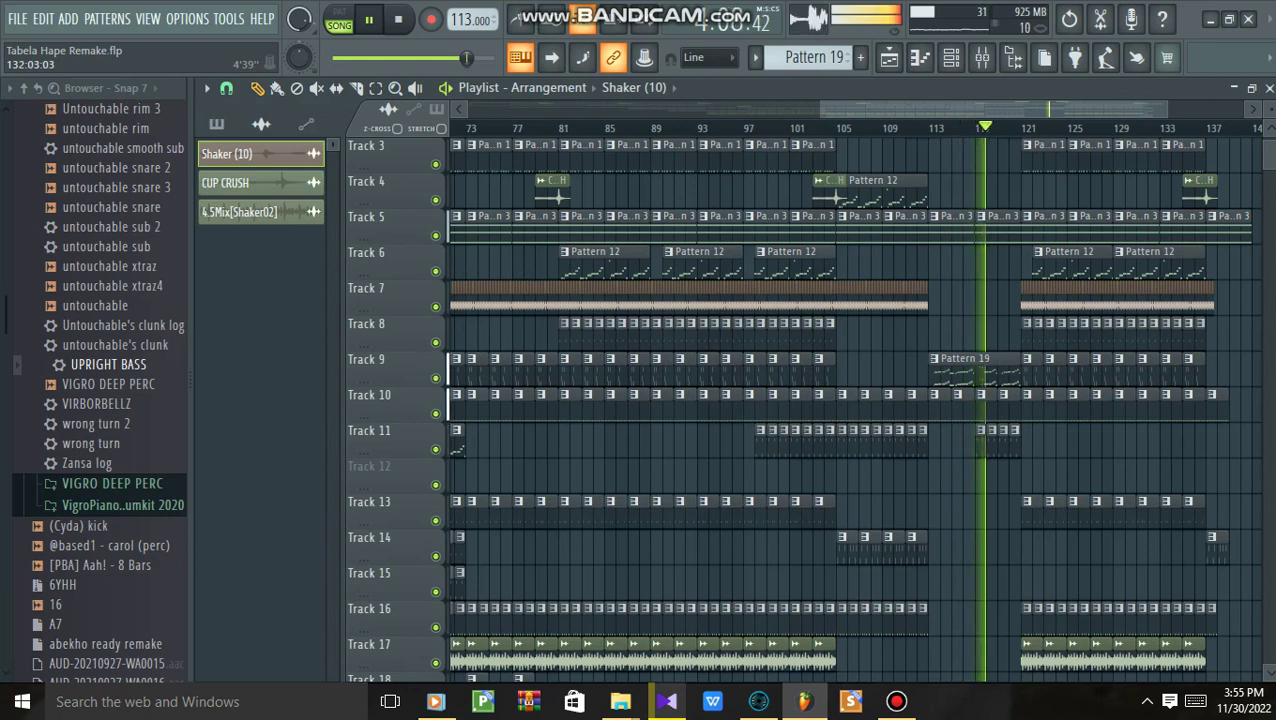
pyautogui.moveTo(1165, 108); pyautogui.dragTo(979, 108)
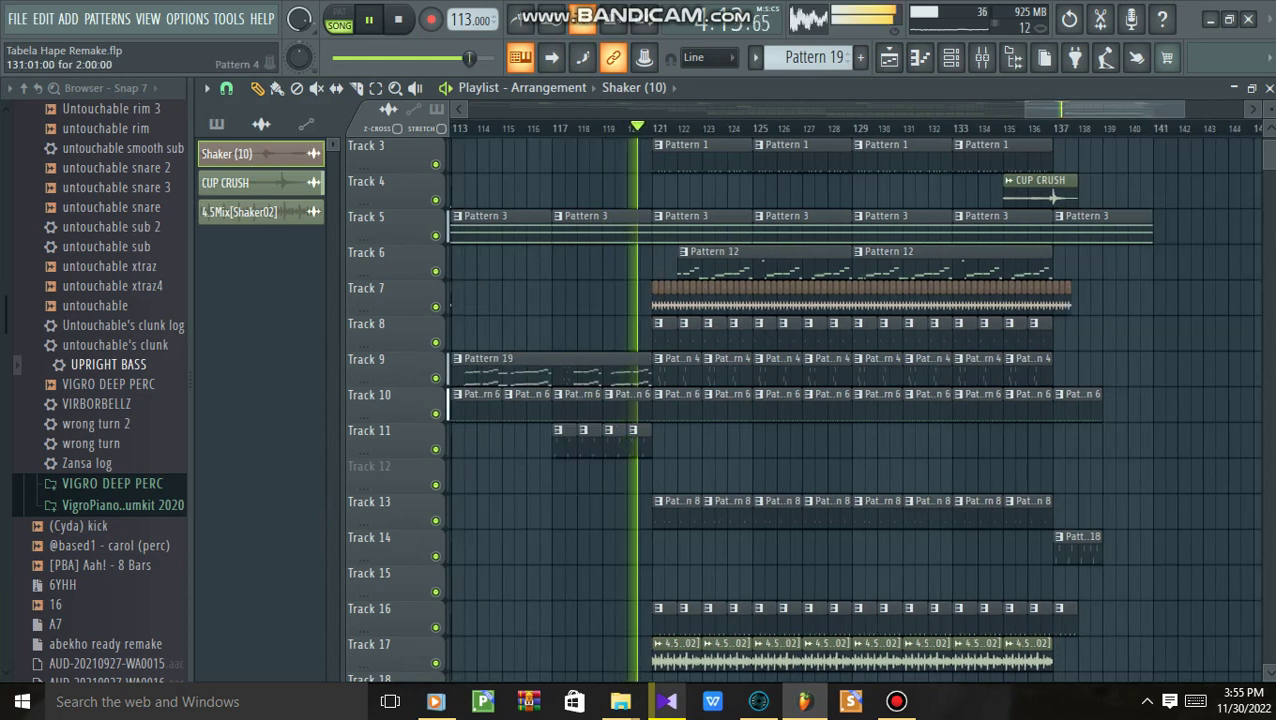
pyautogui.scroll(-2, 380, 400)
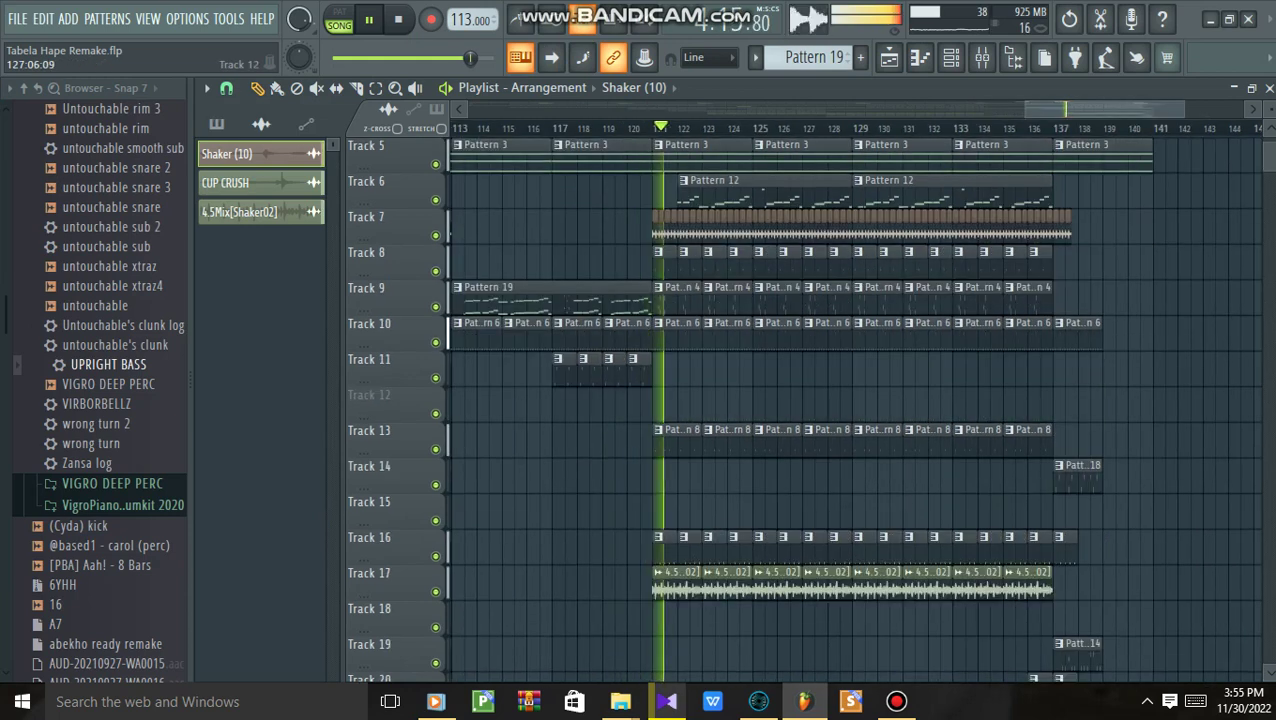
pyautogui.scroll(3, 380, 400)
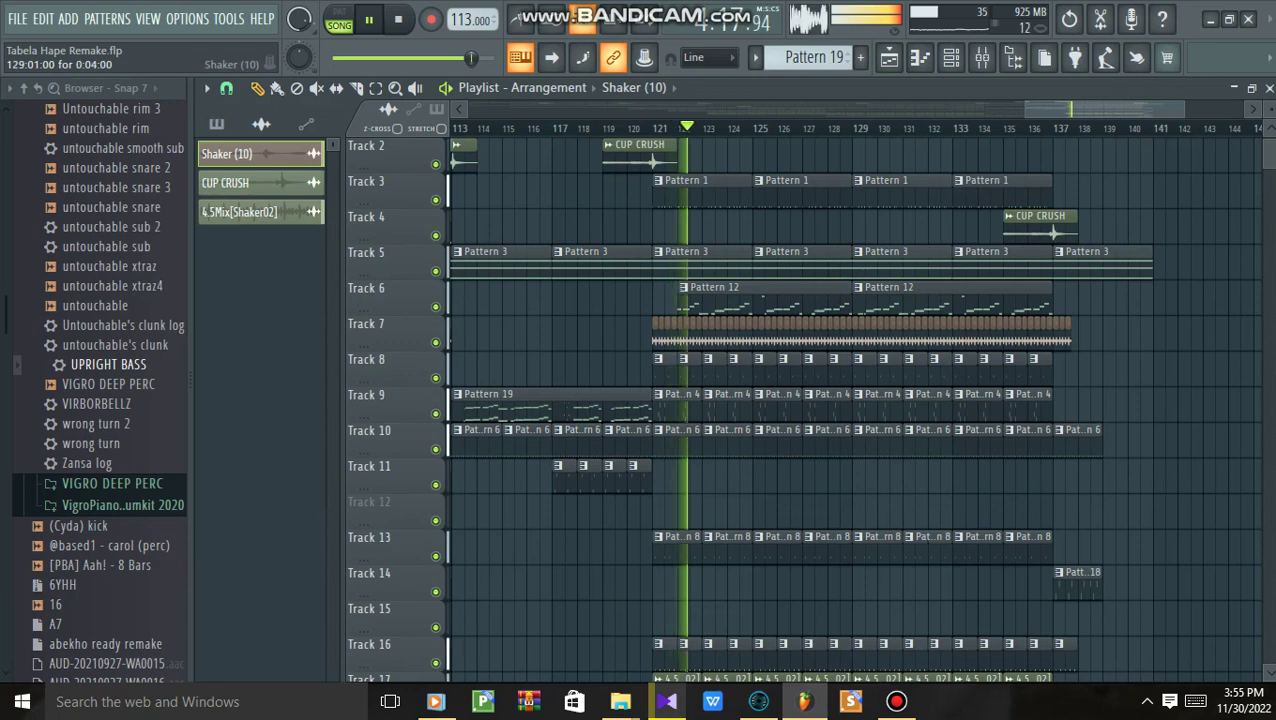
pyautogui.hotkey('alt', 'Tab')
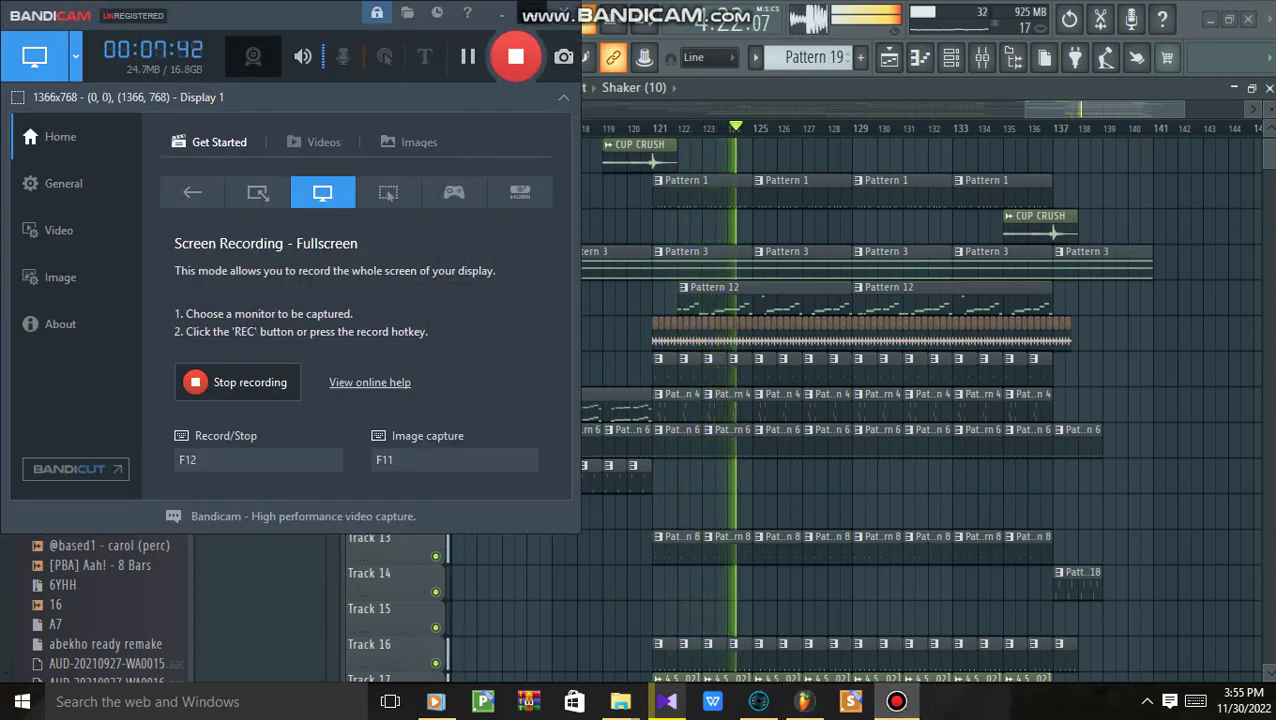
pyautogui.hotkey('alt', 'Tab')
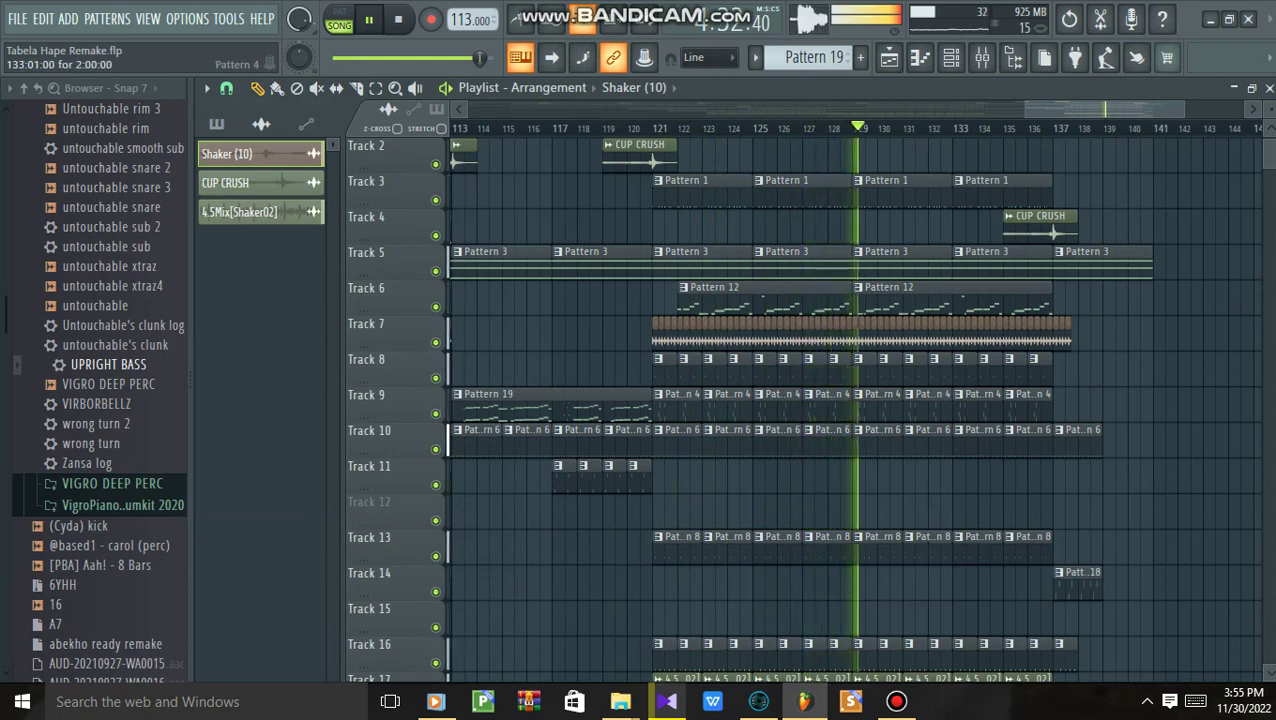
pyautogui.click(896, 701)
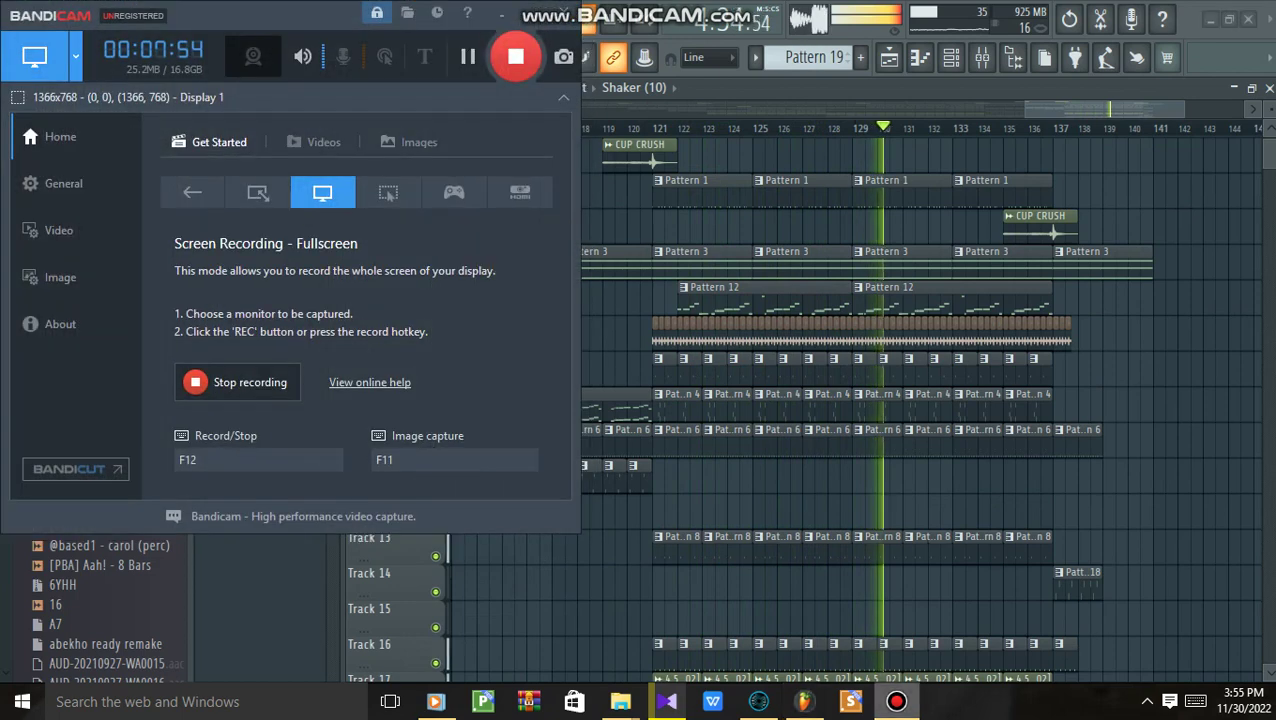